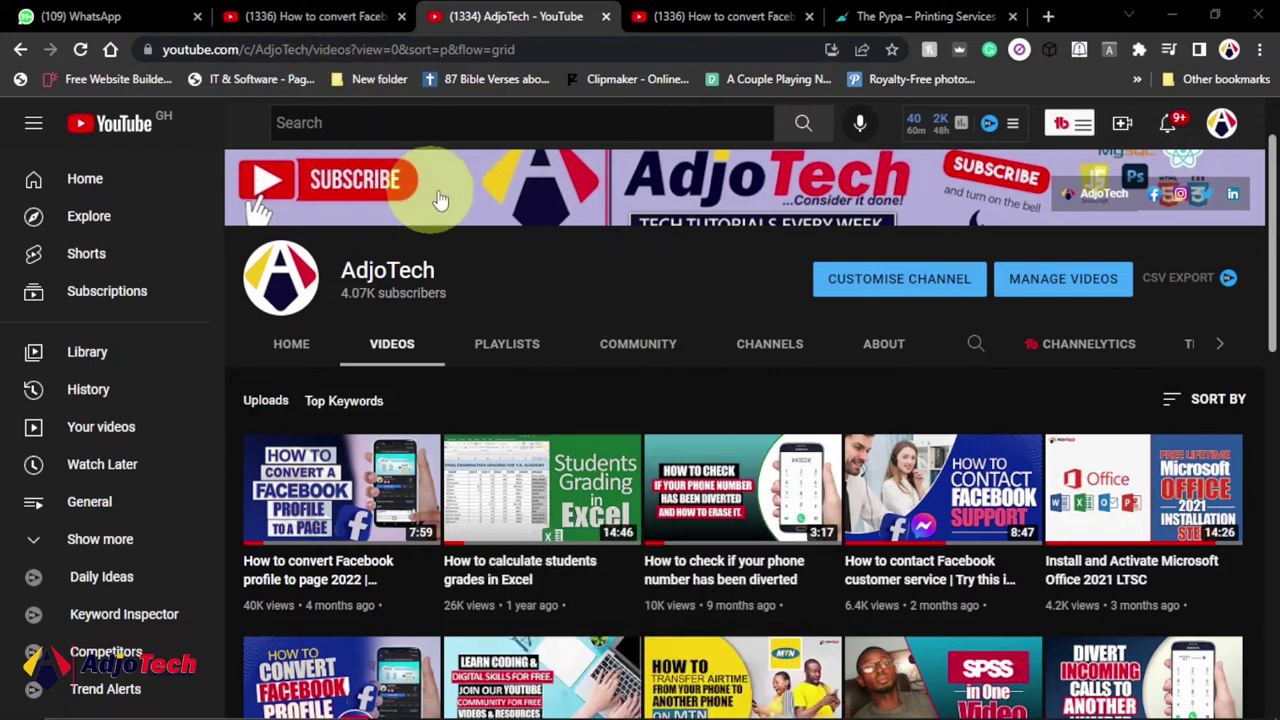
- Compare the IT SOLUTION copy with the original AdjoTech video across tabs, ending on the copy
{"action": "left_click", "coordinate": [325, 17]}
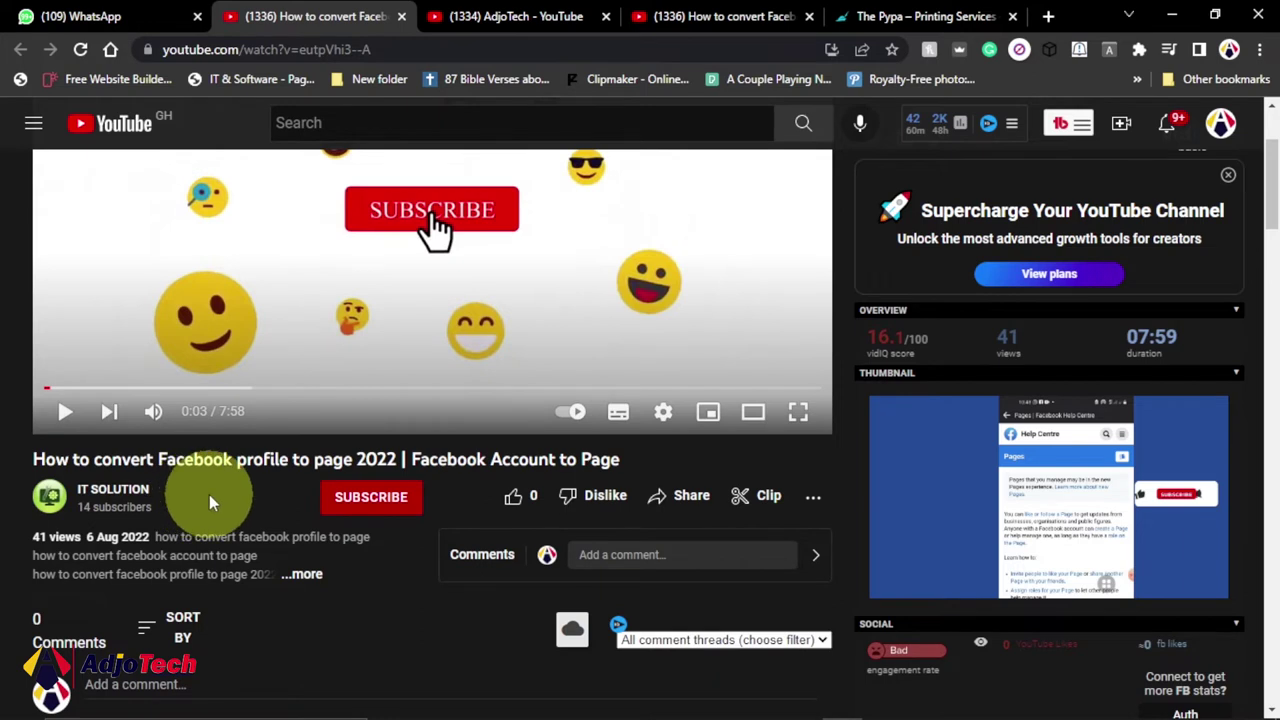
{"action": "scroll", "coordinate": [209, 494], "scroll_direction": "up", "scroll_amount": 1}
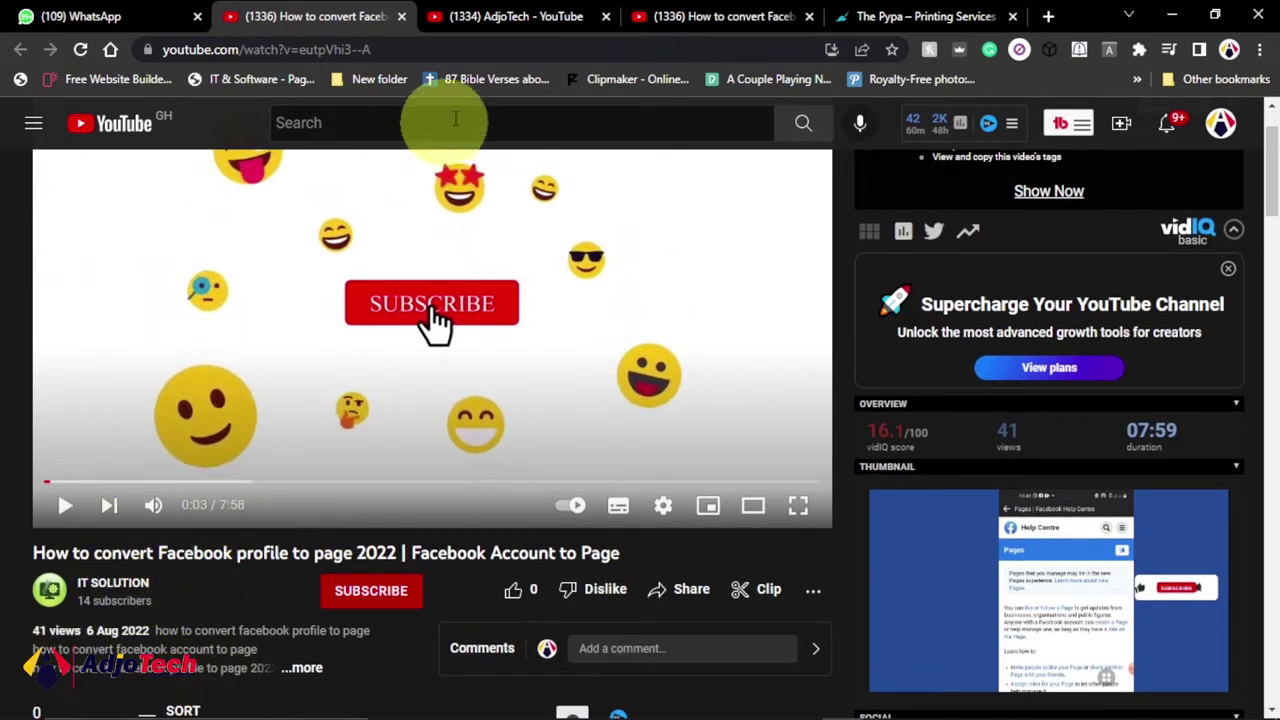
{"action": "left_click", "coordinate": [512, 16]}
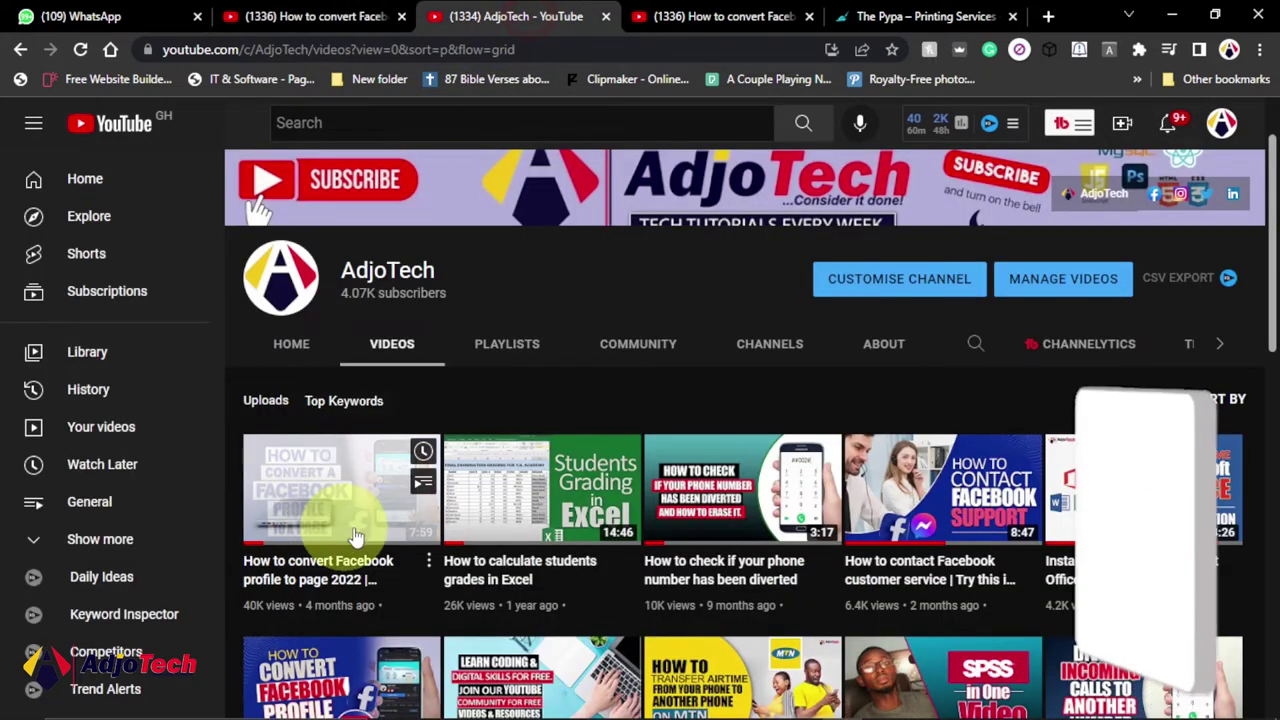
{"action": "left_click", "coordinate": [713, 12]}
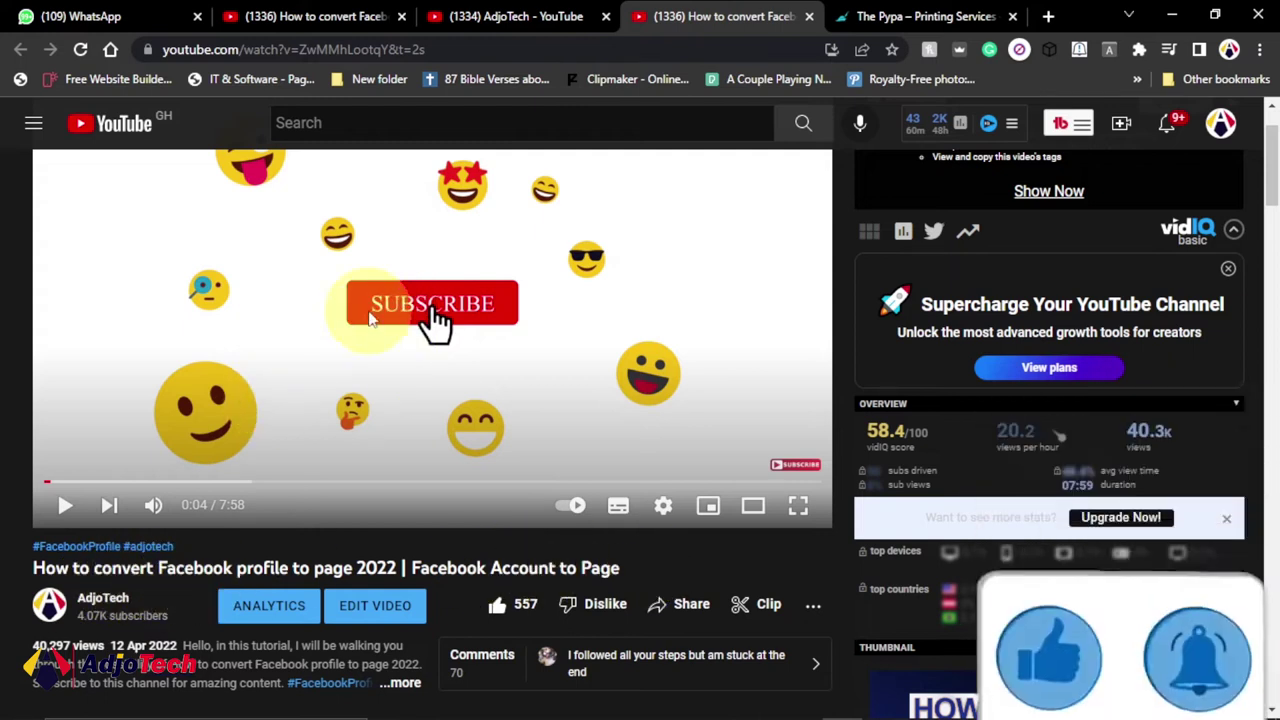
{"action": "left_click", "coordinate": [328, 16]}
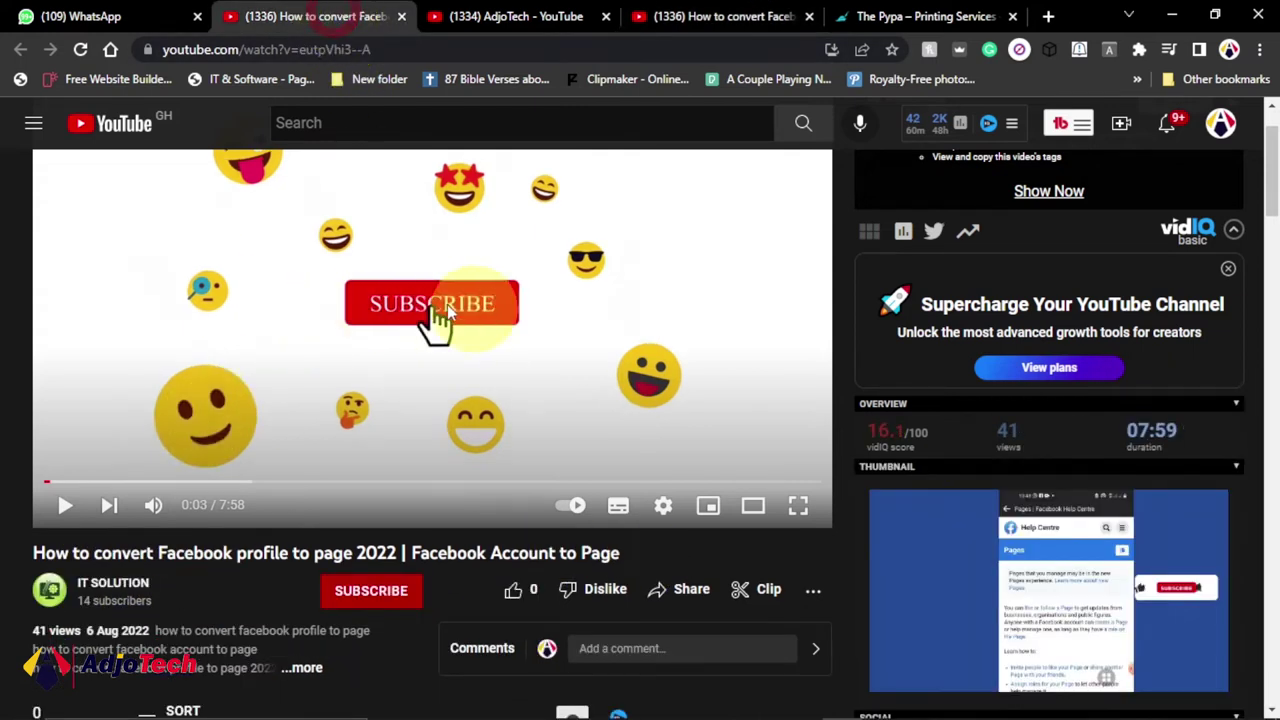
{"action": "left_click", "coordinate": [665, 20]}
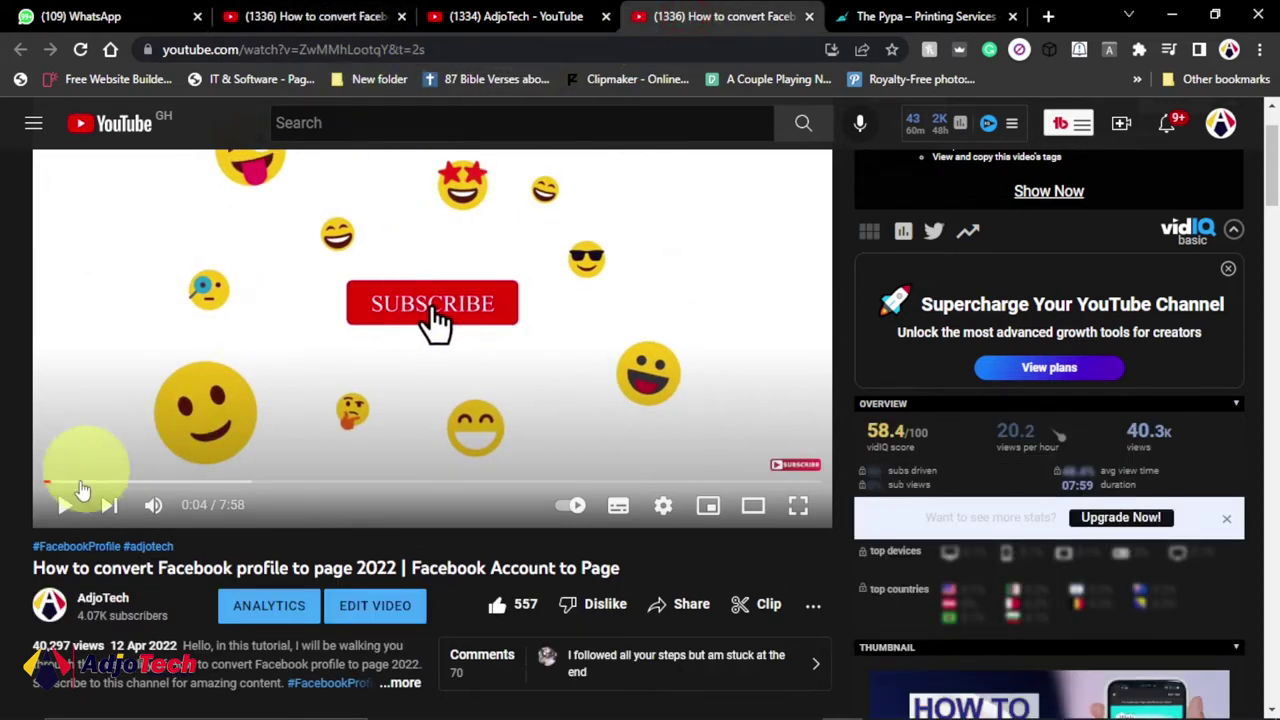
{"action": "left_click", "coordinate": [330, 16]}
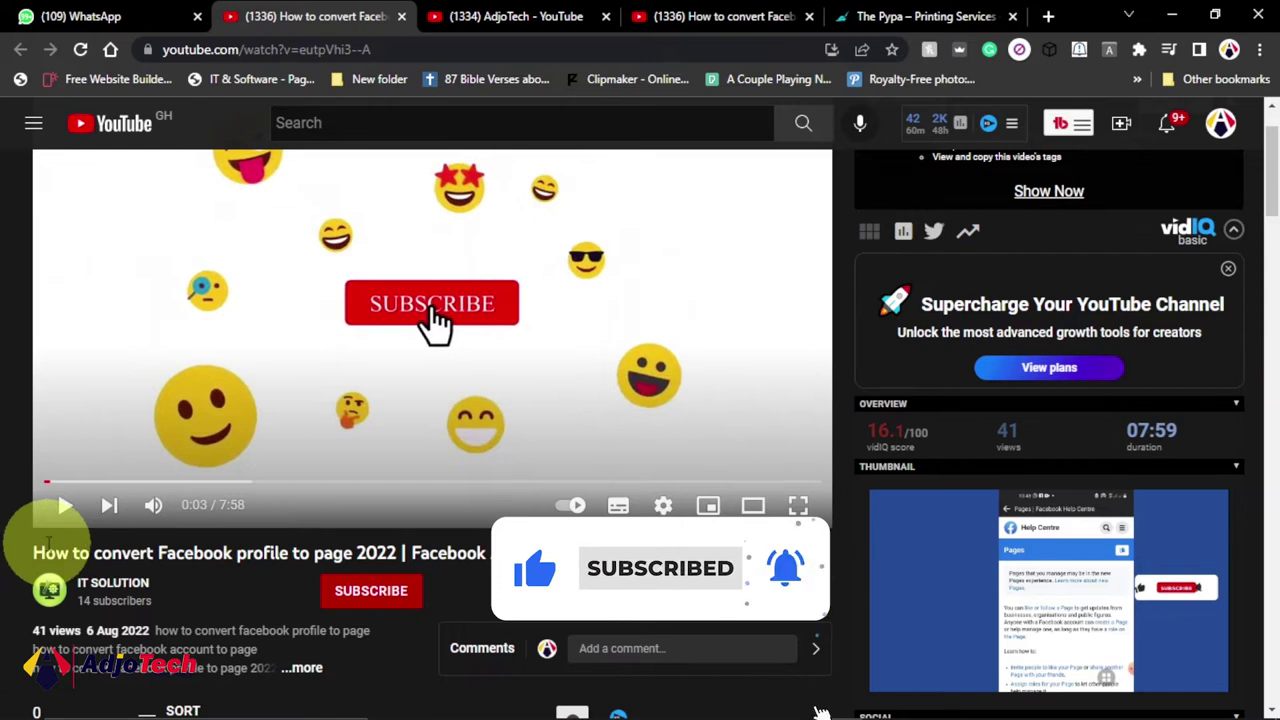
- Select the IT SOLUTION video's title text to inspect it
{"action": "left_click_drag", "start_coordinate": [35, 552], "coordinate": [625, 565]}
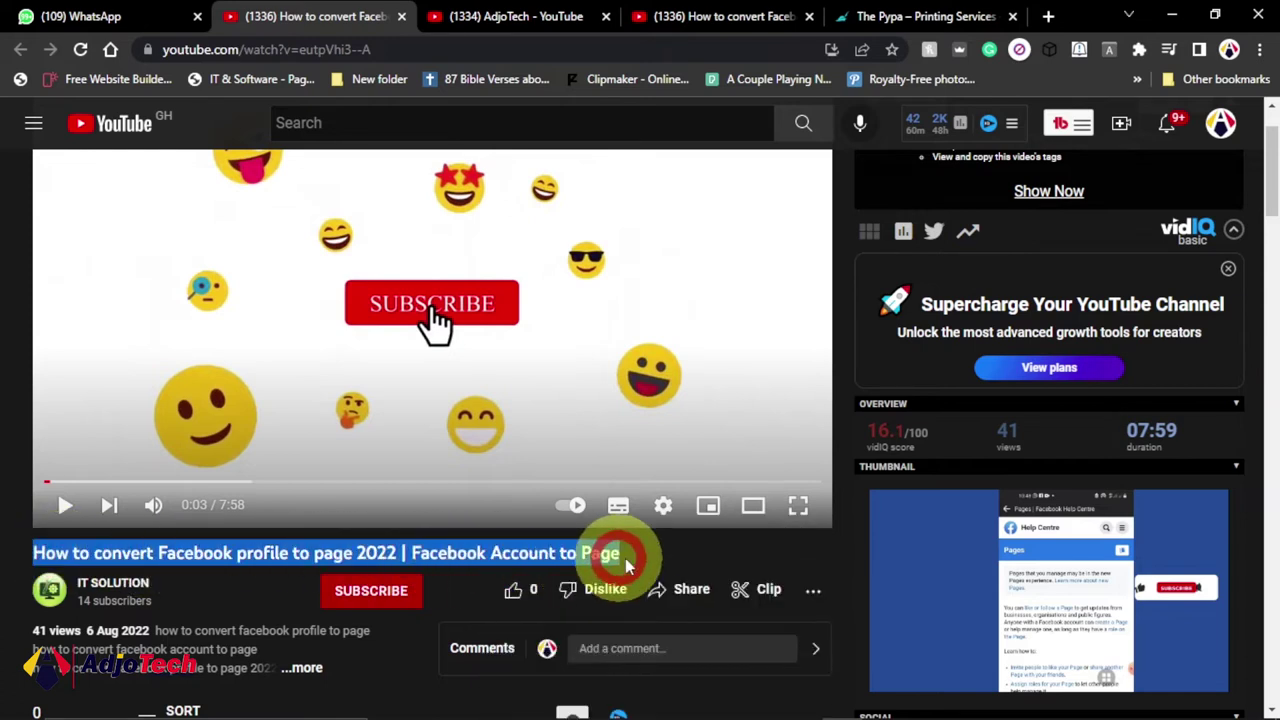
{"action": "left_click", "coordinate": [465, 552]}
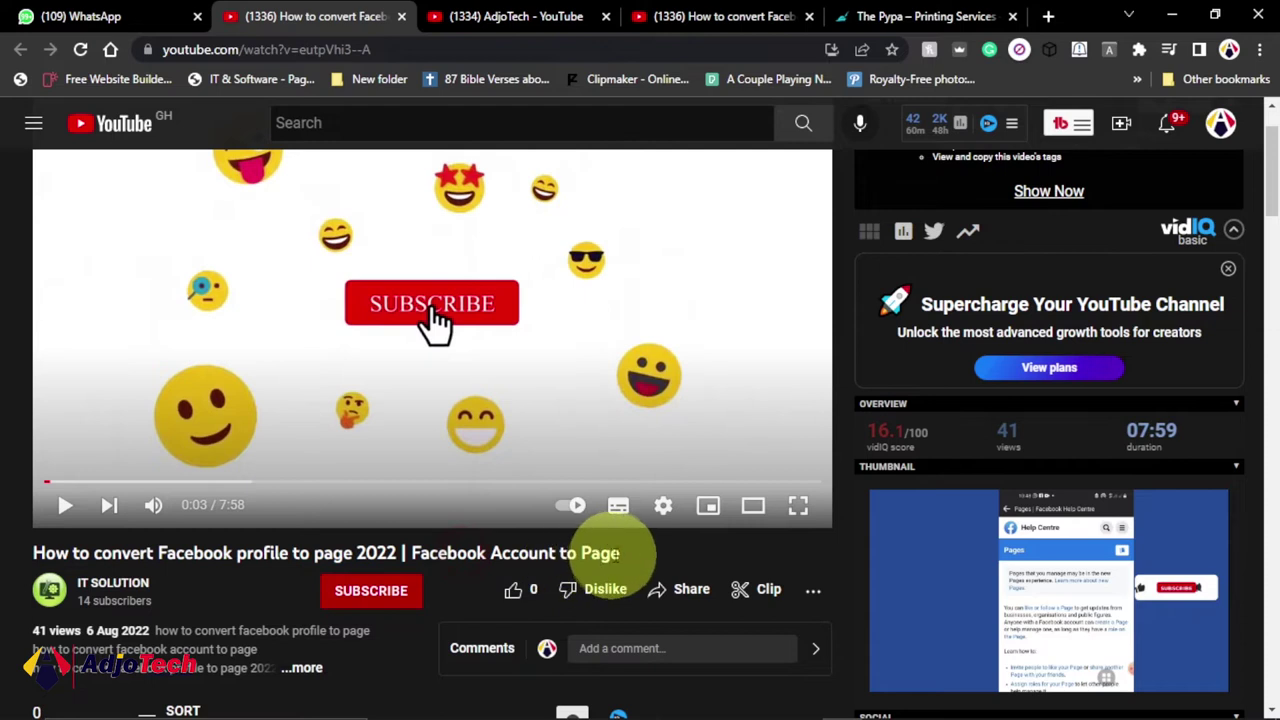
{"action": "left_click_drag", "start_coordinate": [620, 552], "coordinate": [48, 557]}
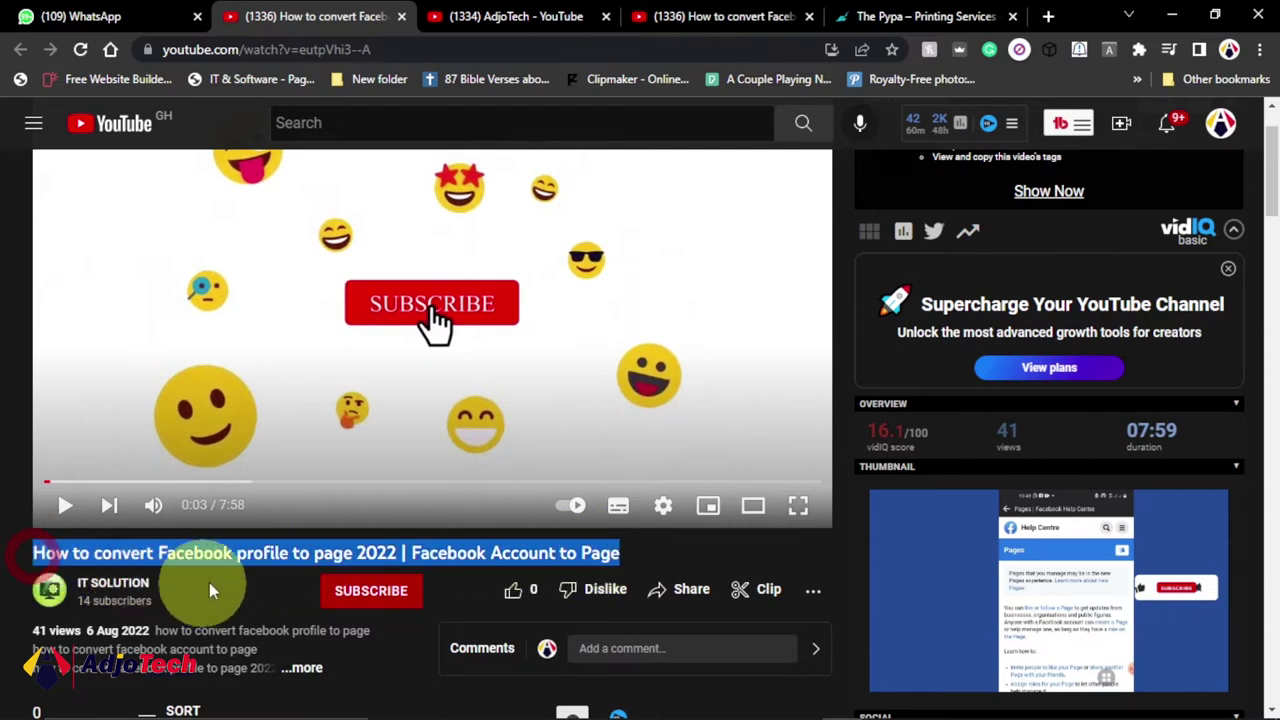
{"action": "left_click", "coordinate": [238, 558]}
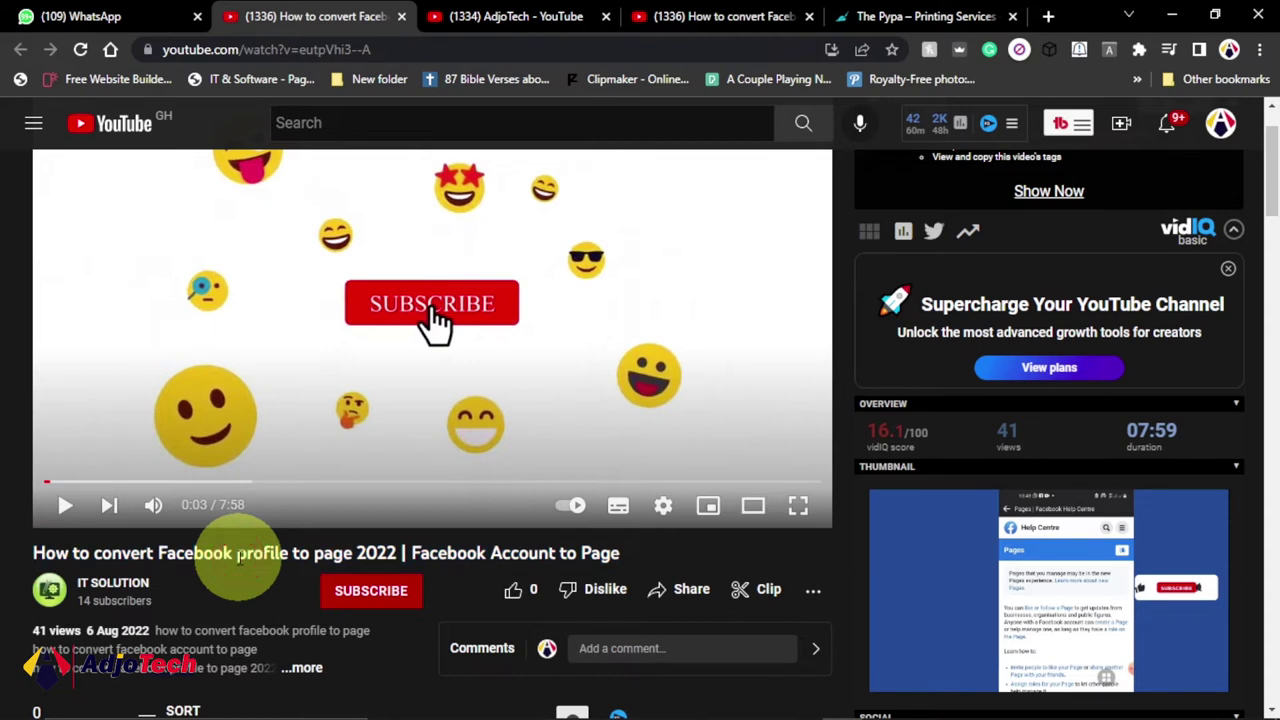
- Expand the description with '...more' and scroll through its tag list
{"action": "scroll", "coordinate": [252, 590], "scroll_direction": "down", "scroll_amount": 1}
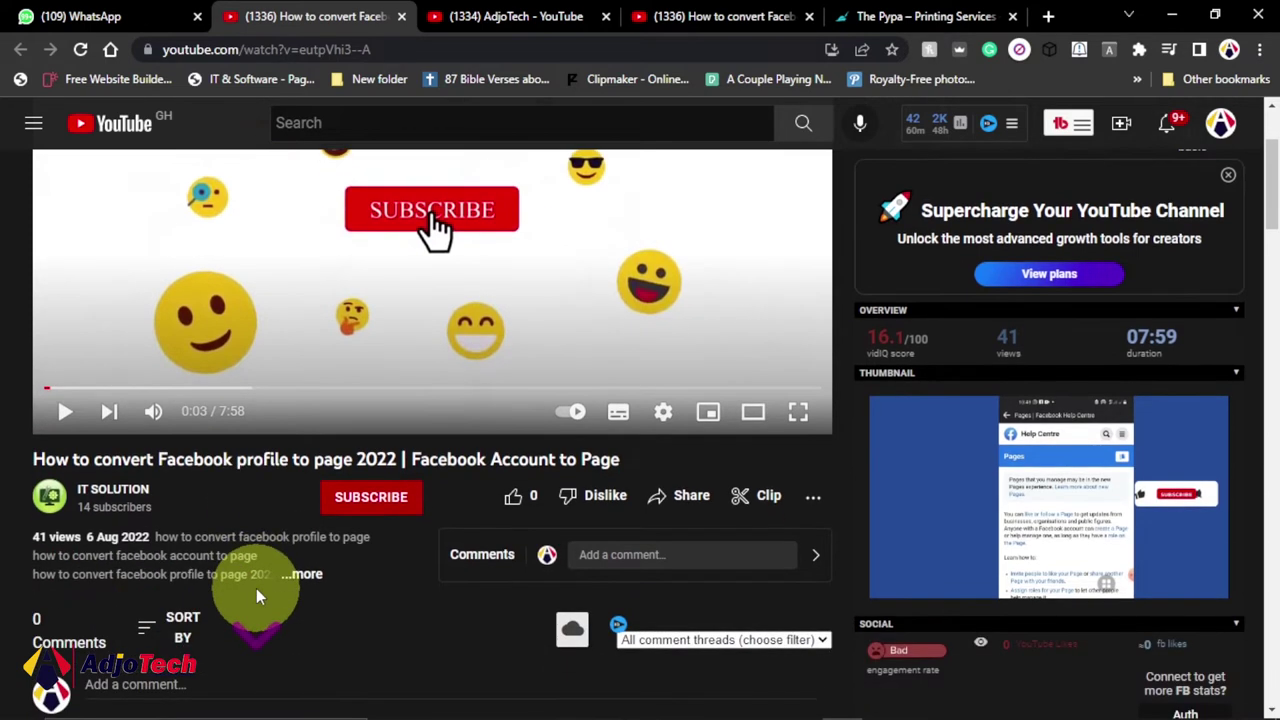
{"action": "left_click", "coordinate": [299, 570]}
{"action": "scroll", "coordinate": [302, 572], "scroll_direction": "down", "scroll_amount": 1}
{"action": "scroll", "coordinate": [302, 572], "scroll_direction": "down", "scroll_amount": 3}
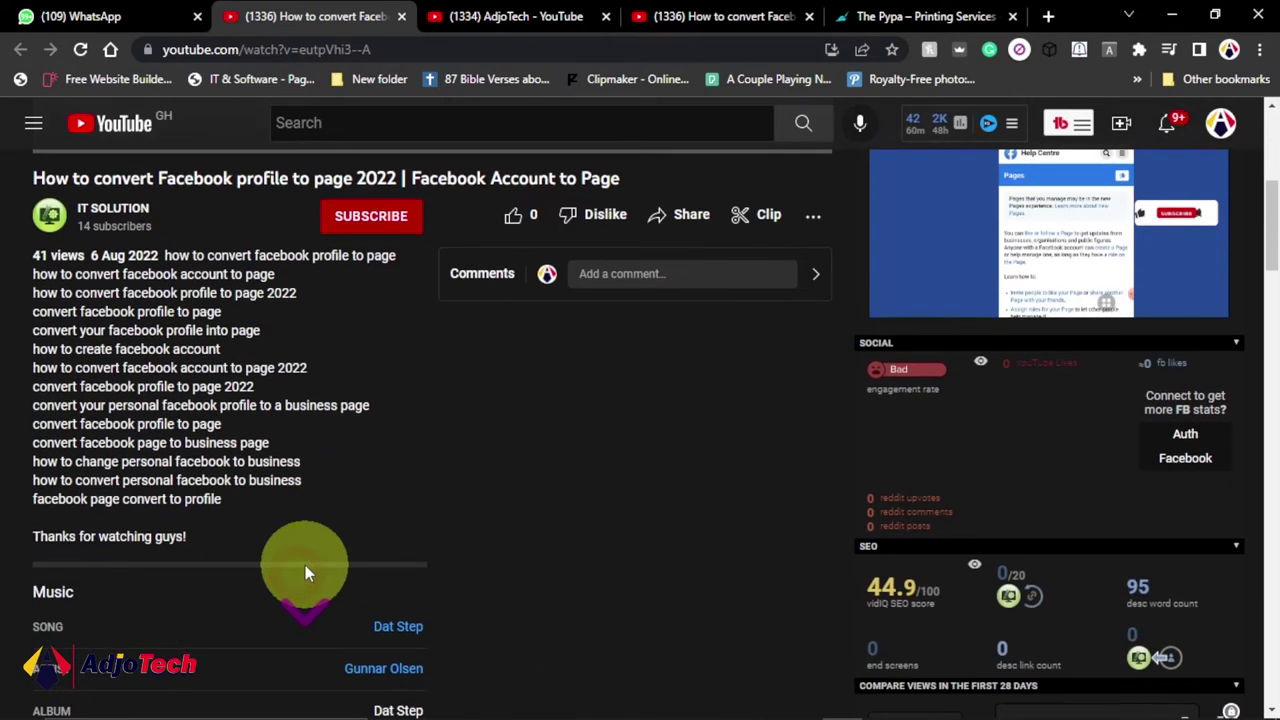
{"action": "scroll", "coordinate": [200, 428], "scroll_direction": "up", "scroll_amount": 1}
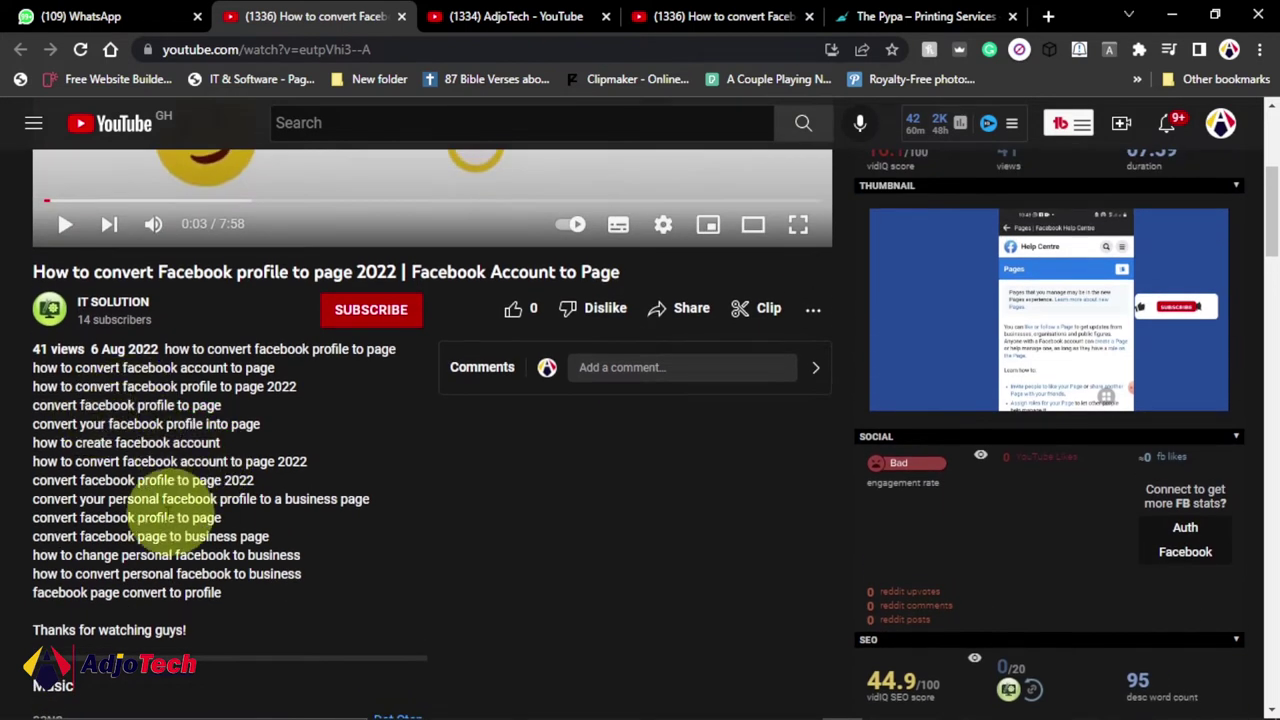
{"action": "scroll", "coordinate": [240, 548], "scroll_direction": "up", "scroll_amount": 1}
{"action": "scroll", "coordinate": [240, 548], "scroll_direction": "up", "scroll_amount": 2}
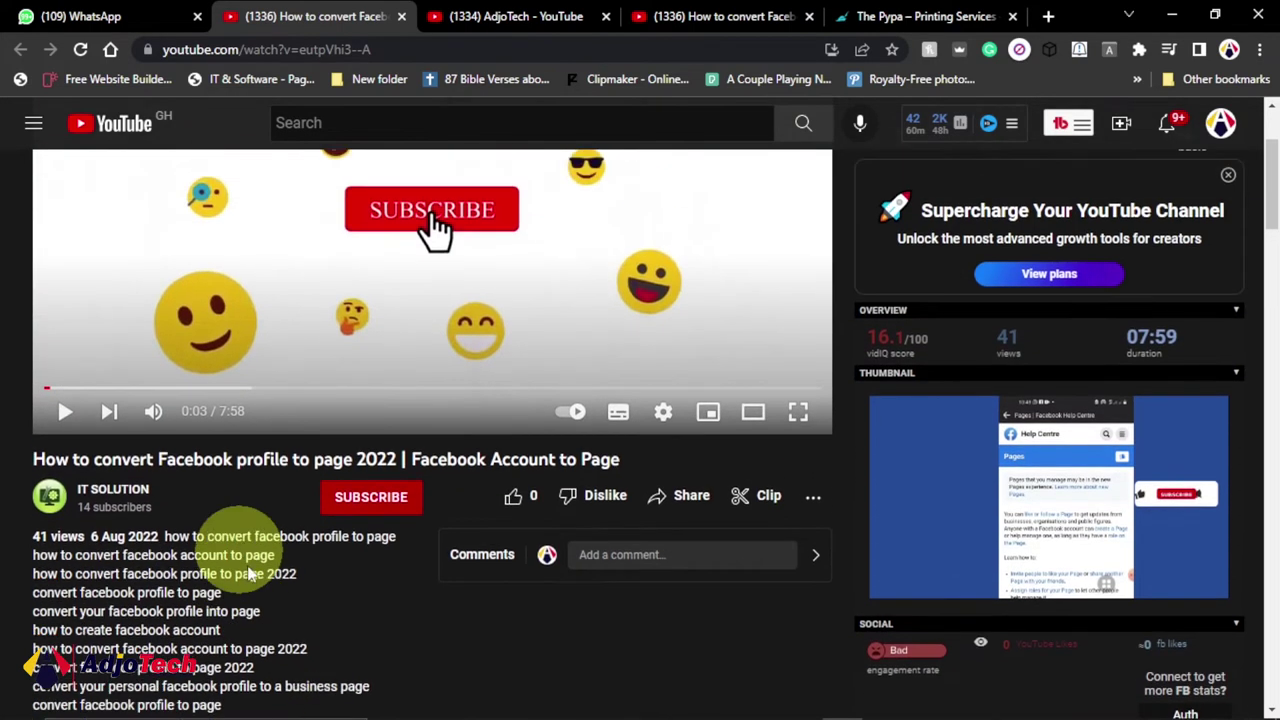
{"action": "scroll", "coordinate": [245, 511], "scroll_direction": "up", "scroll_amount": 1}
{"action": "scroll", "coordinate": [248, 508], "scroll_direction": "up", "scroll_amount": 1}
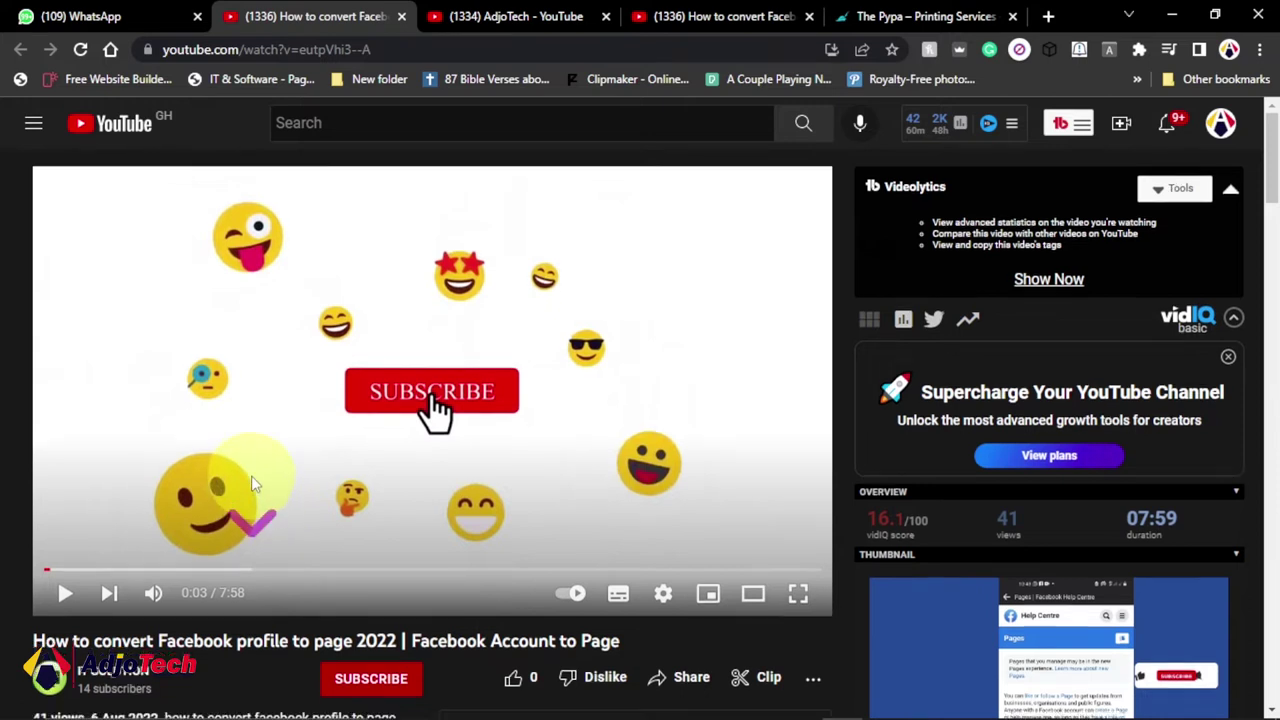
{"action": "scroll", "coordinate": [251, 475], "scroll_direction": "down", "scroll_amount": 1}
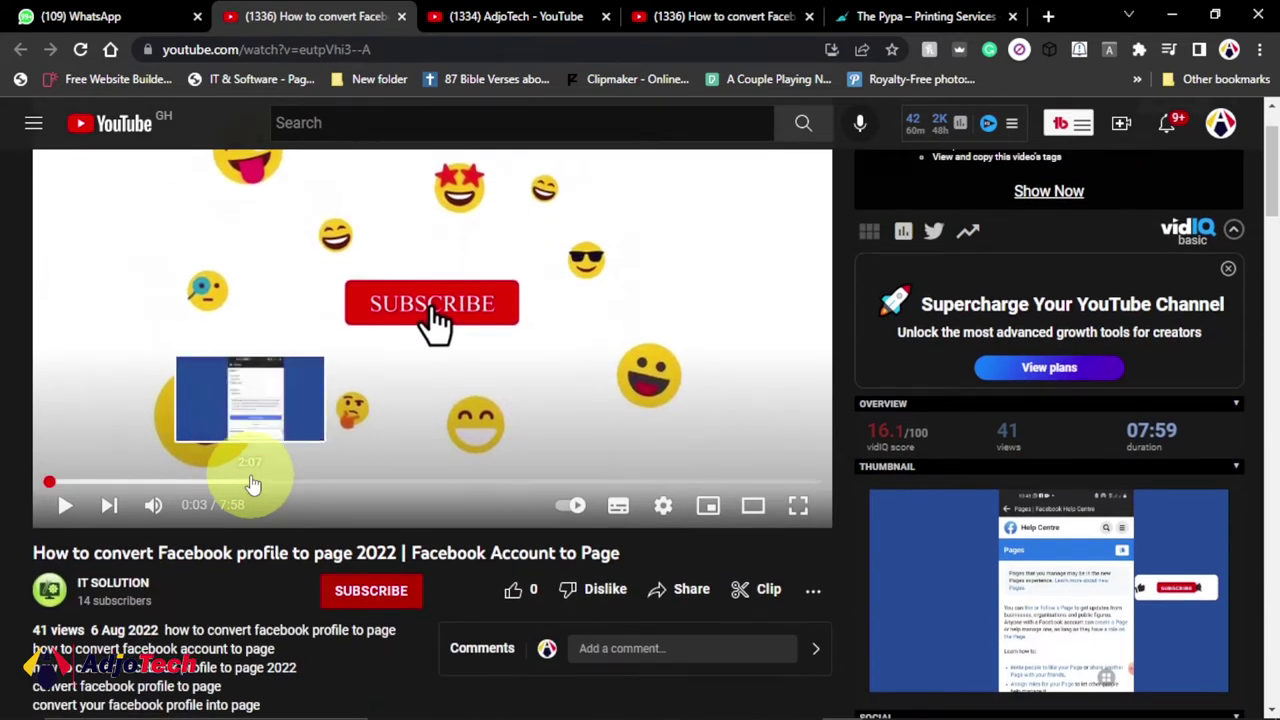
{"action": "scroll", "coordinate": [490, 495], "scroll_direction": "down", "scroll_amount": 1}
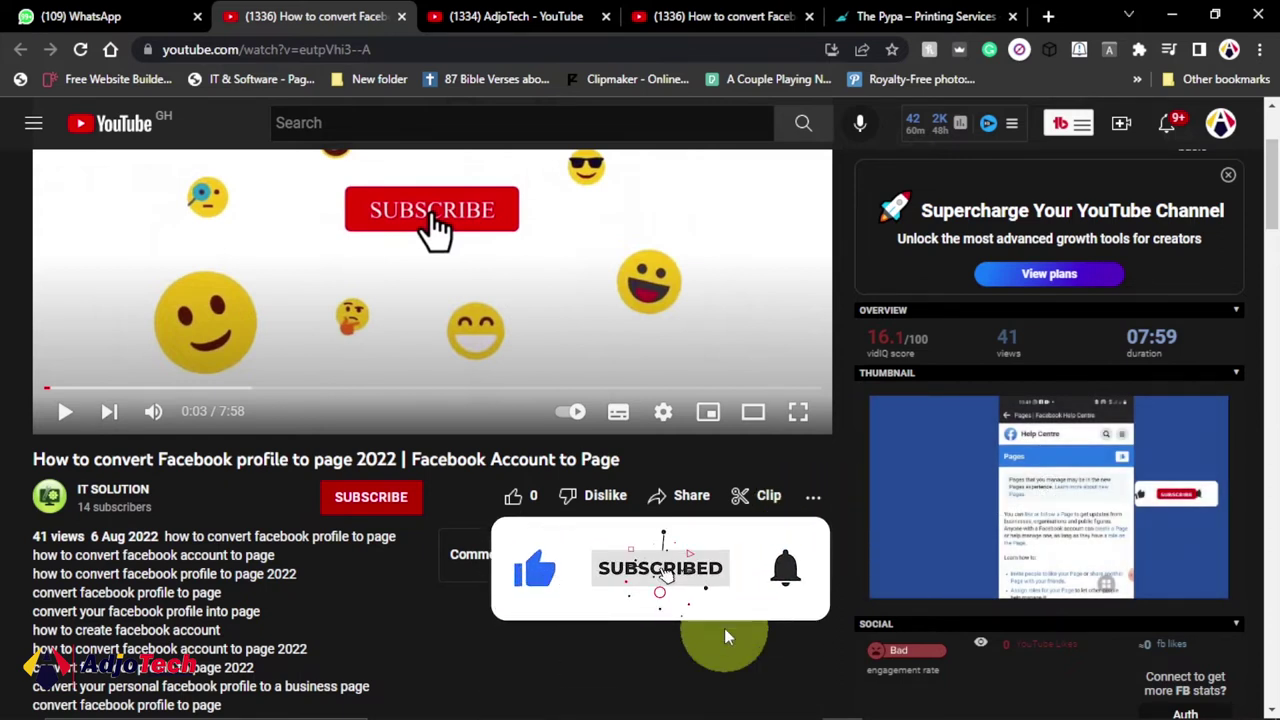
- Start a report on the IT SOLUTION video from its ⋯ actions menu
{"action": "left_click", "coordinate": [815, 500]}
{"action": "left_click", "coordinate": [795, 412]}
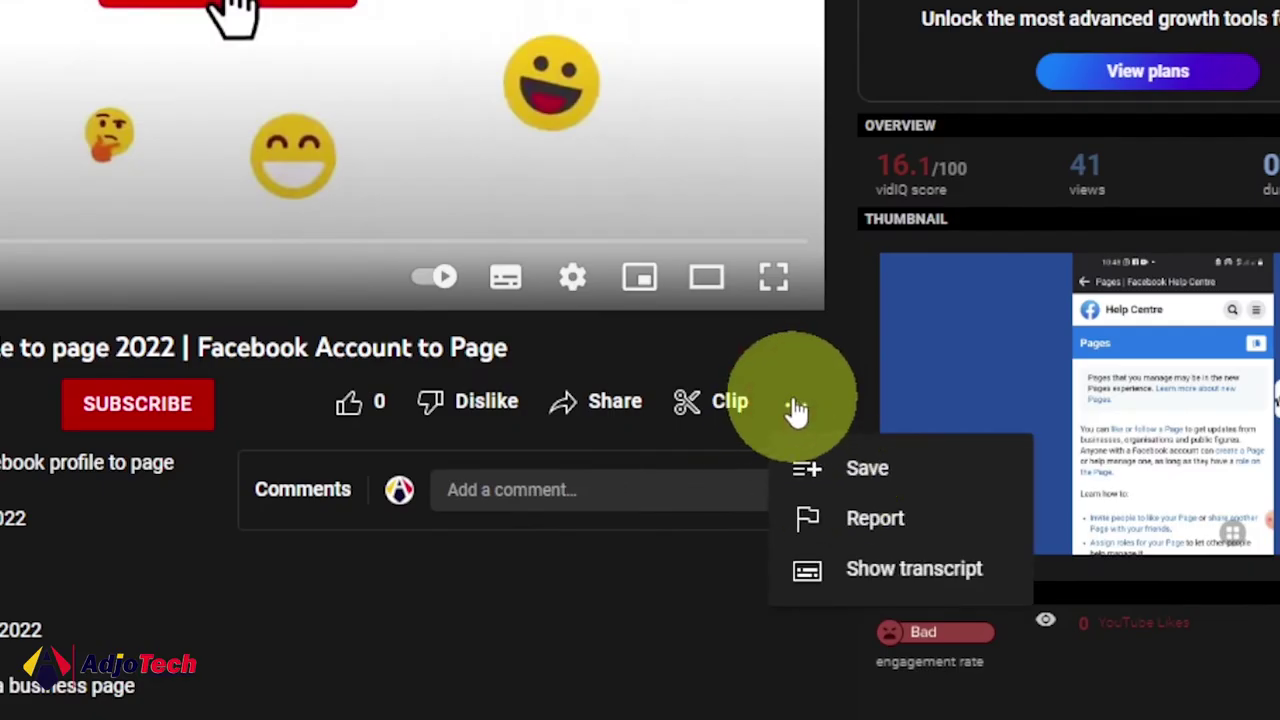
{"action": "left_click", "coordinate": [866, 518]}
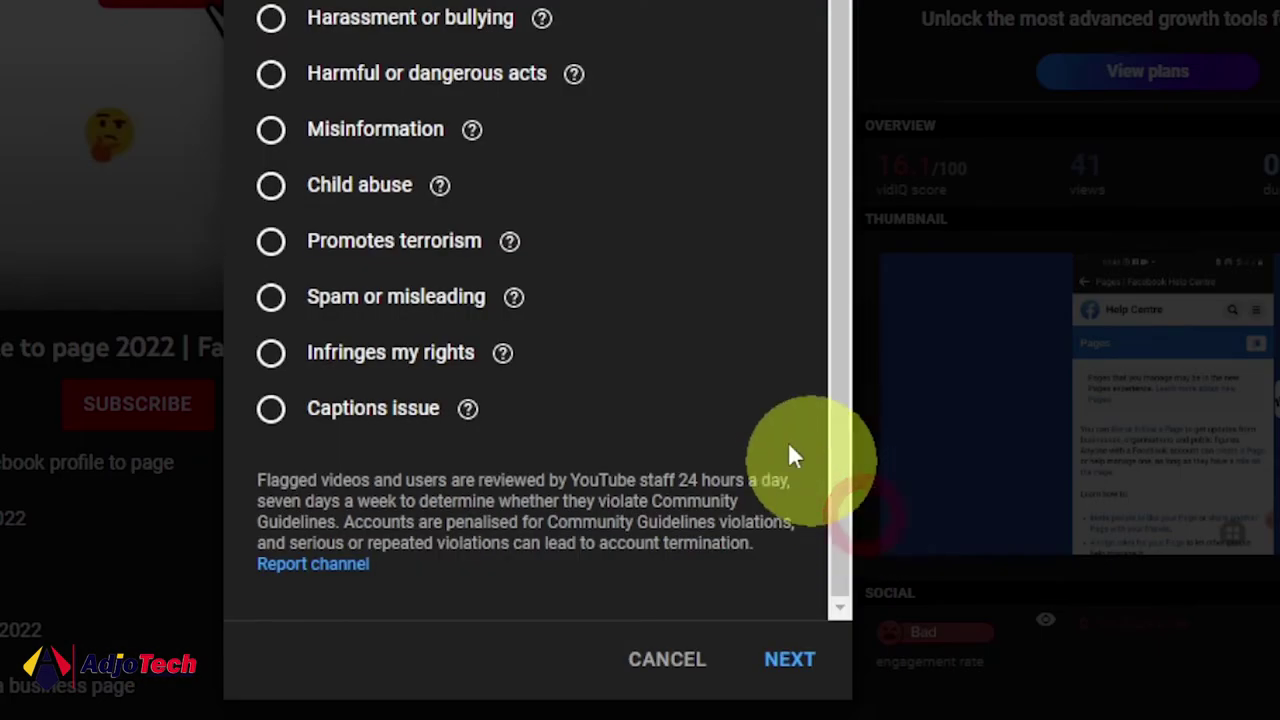
{"action": "scroll", "coordinate": [645, 292], "scroll_direction": "up", "scroll_amount": 1}
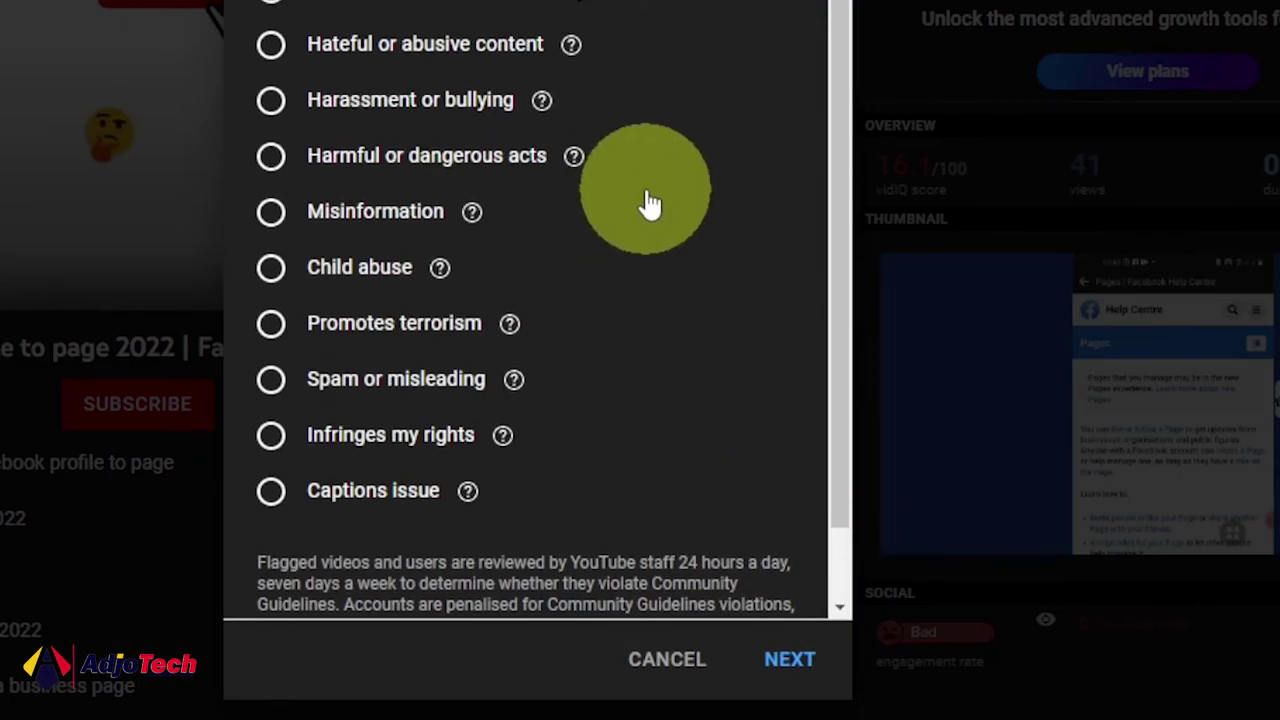
{"action": "scroll", "coordinate": [610, 250], "scroll_direction": "down", "scroll_amount": 1}
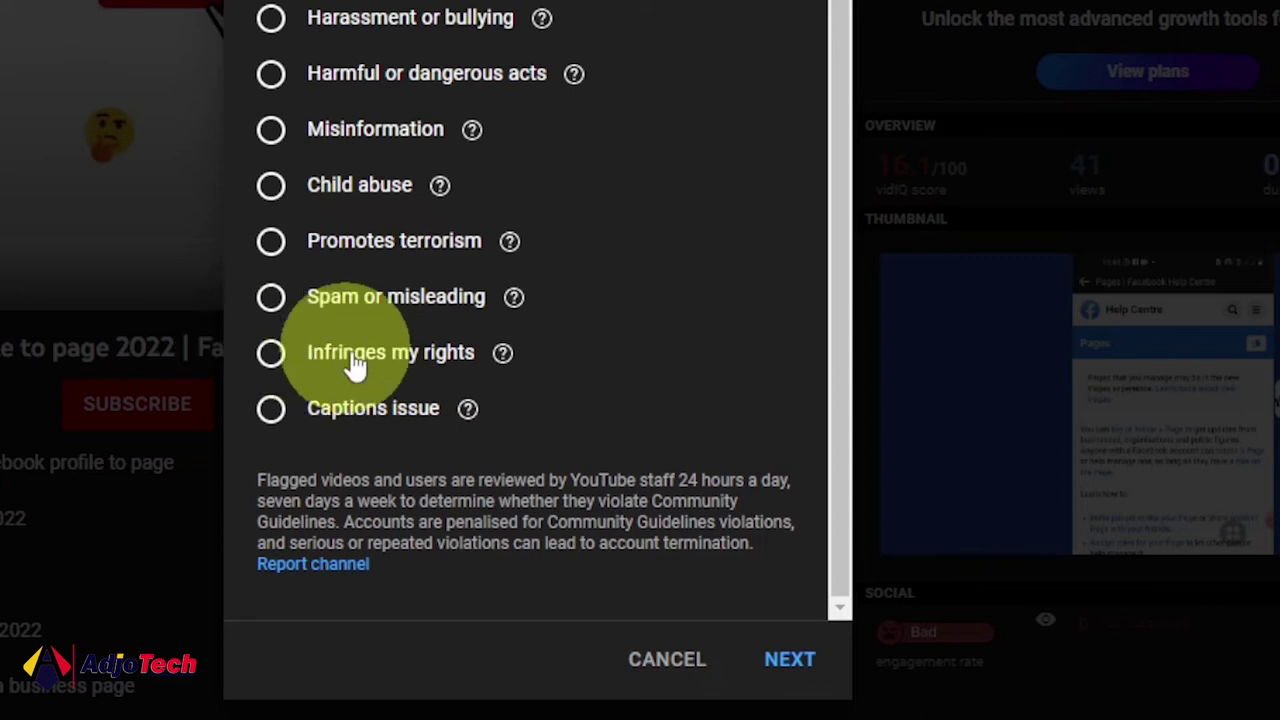
{"action": "mouse_move", "coordinate": [502, 435]}
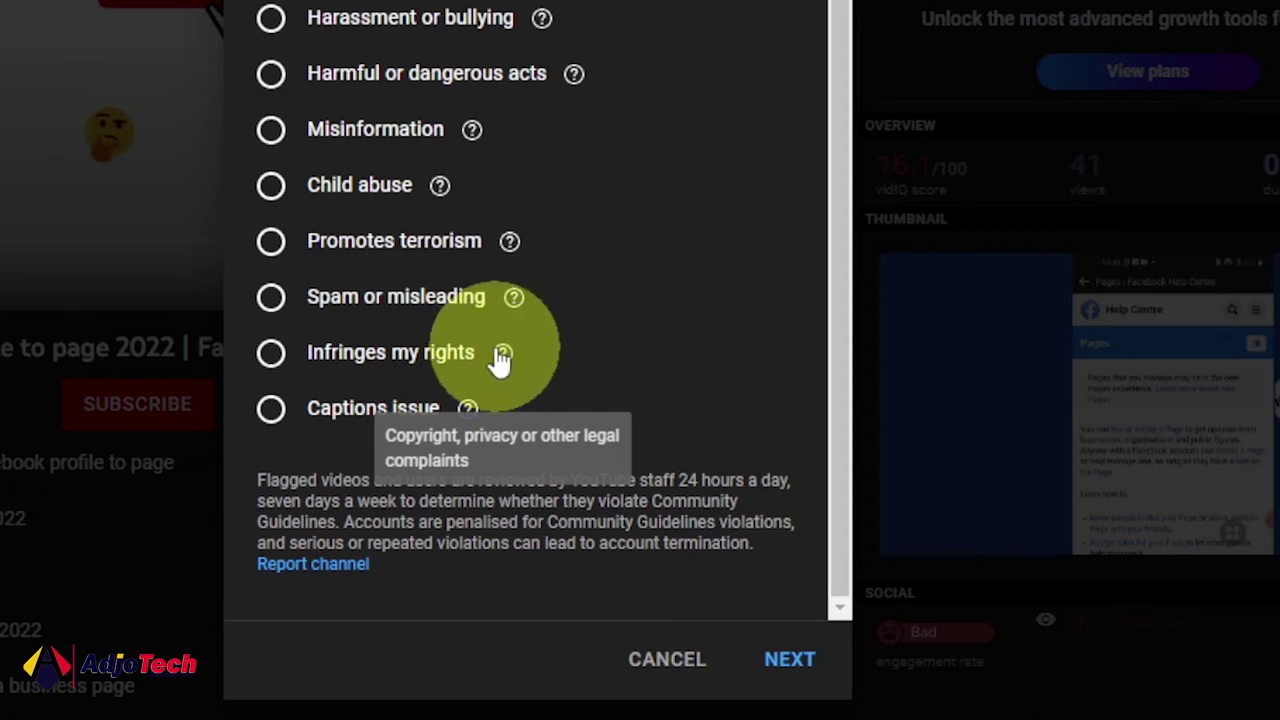
- Report it under 'Infringes my rights' as a Copyright issue and continue
{"action": "left_click", "coordinate": [277, 358]}
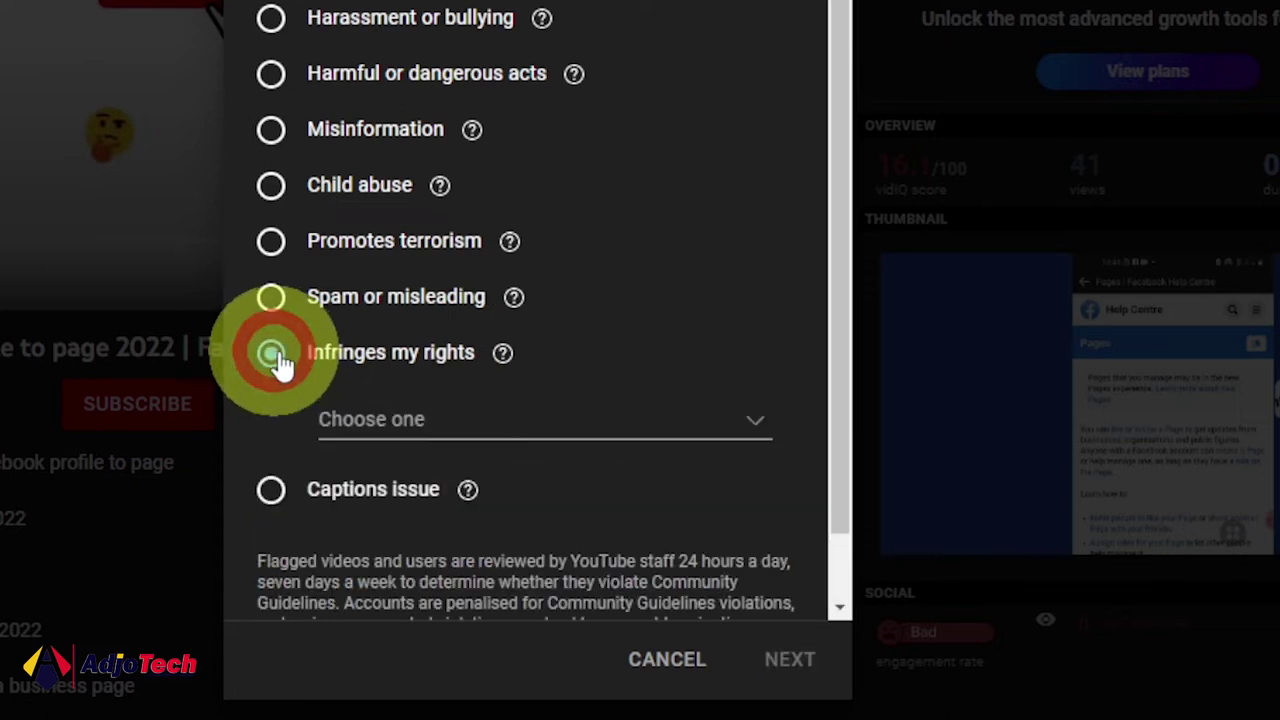
{"action": "left_click", "coordinate": [446, 424]}
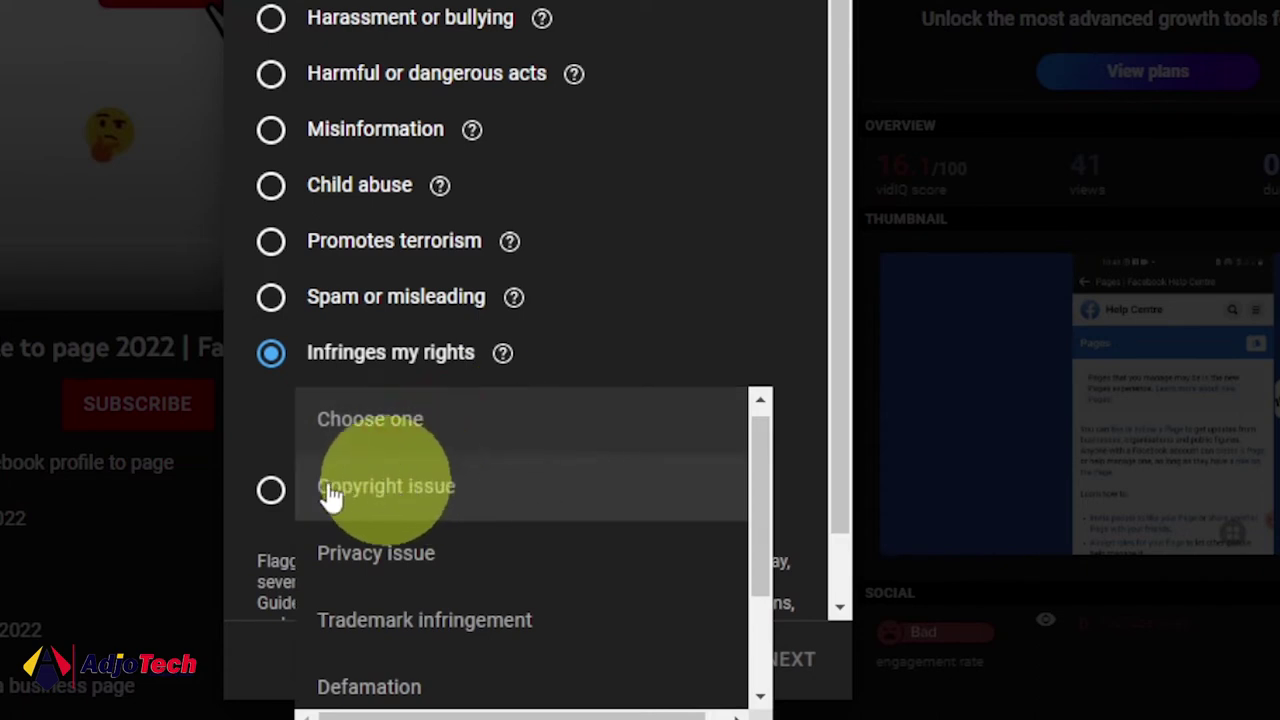
{"action": "left_click", "coordinate": [424, 492]}
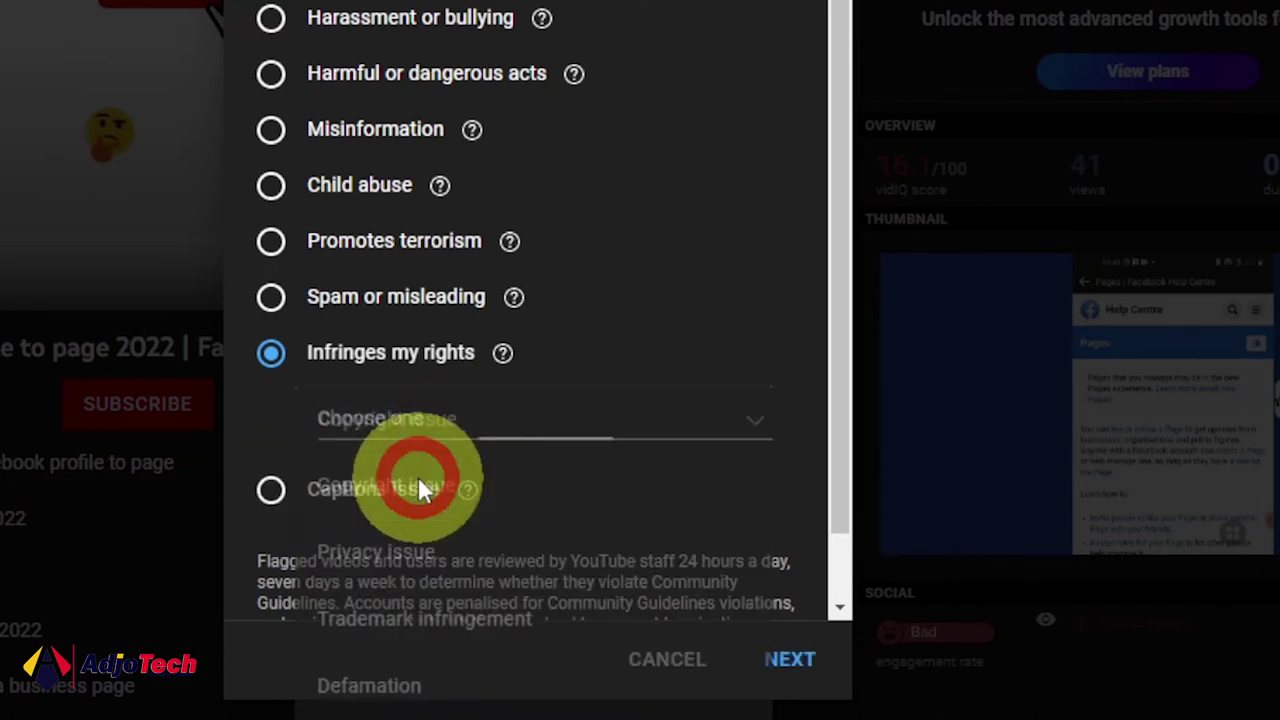
{"action": "scroll", "coordinate": [700, 460], "scroll_direction": "down", "scroll_amount": 1}
{"action": "left_click", "coordinate": [790, 665]}
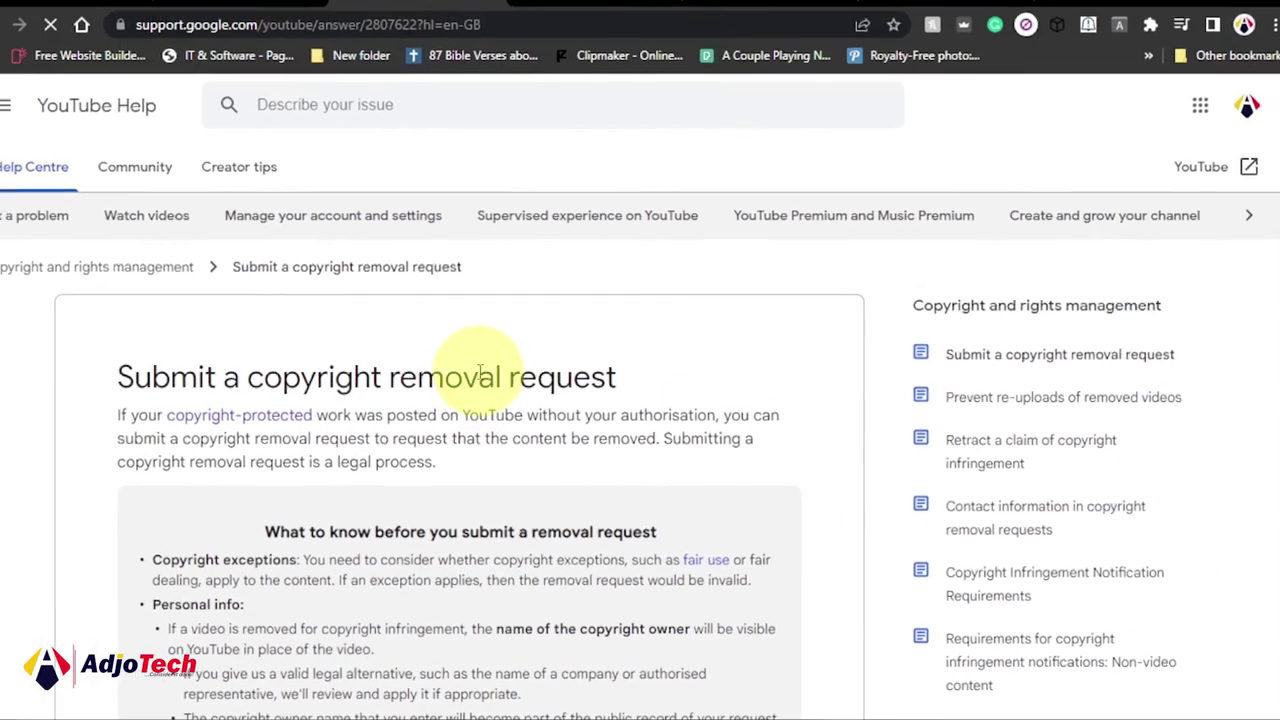
- Scroll the help article down to the 'Submit a copyright removal request' button and select it
{"action": "scroll", "coordinate": [505, 372], "scroll_direction": "down", "scroll_amount": 1}
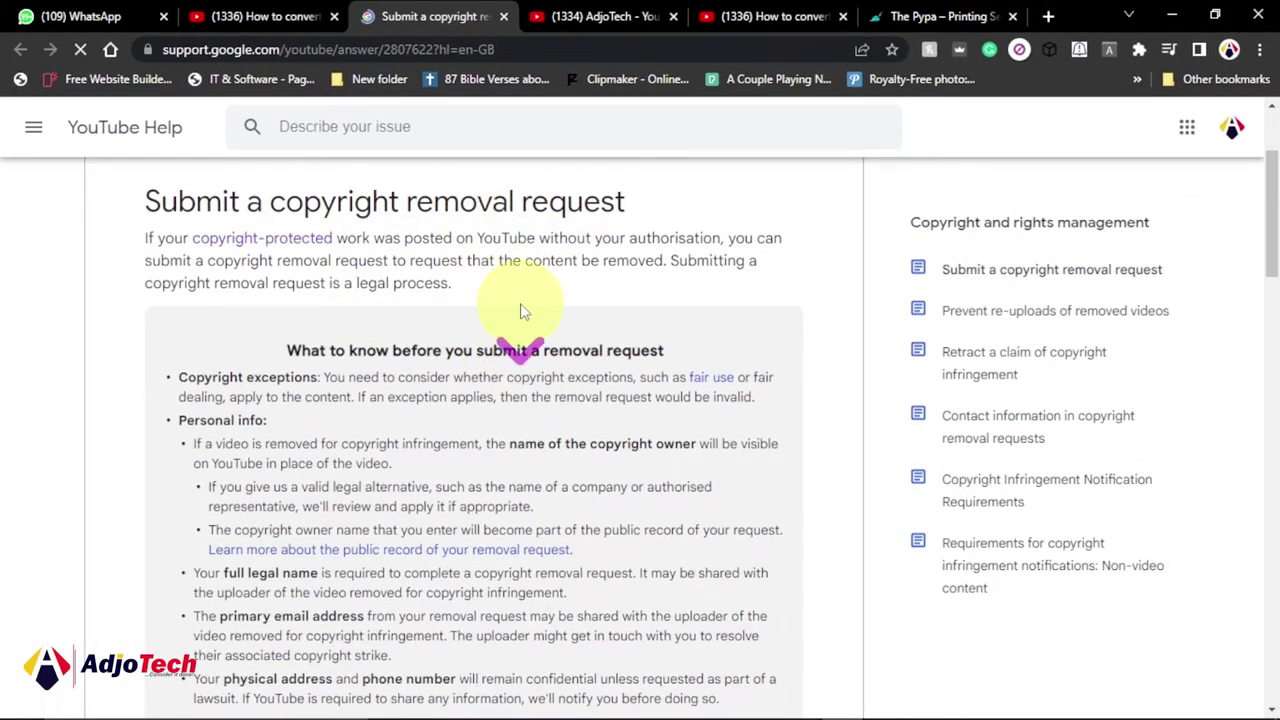
{"action": "scroll", "coordinate": [520, 312], "scroll_direction": "down", "scroll_amount": 2}
{"action": "scroll", "coordinate": [520, 312], "scroll_direction": "down", "scroll_amount": 4}
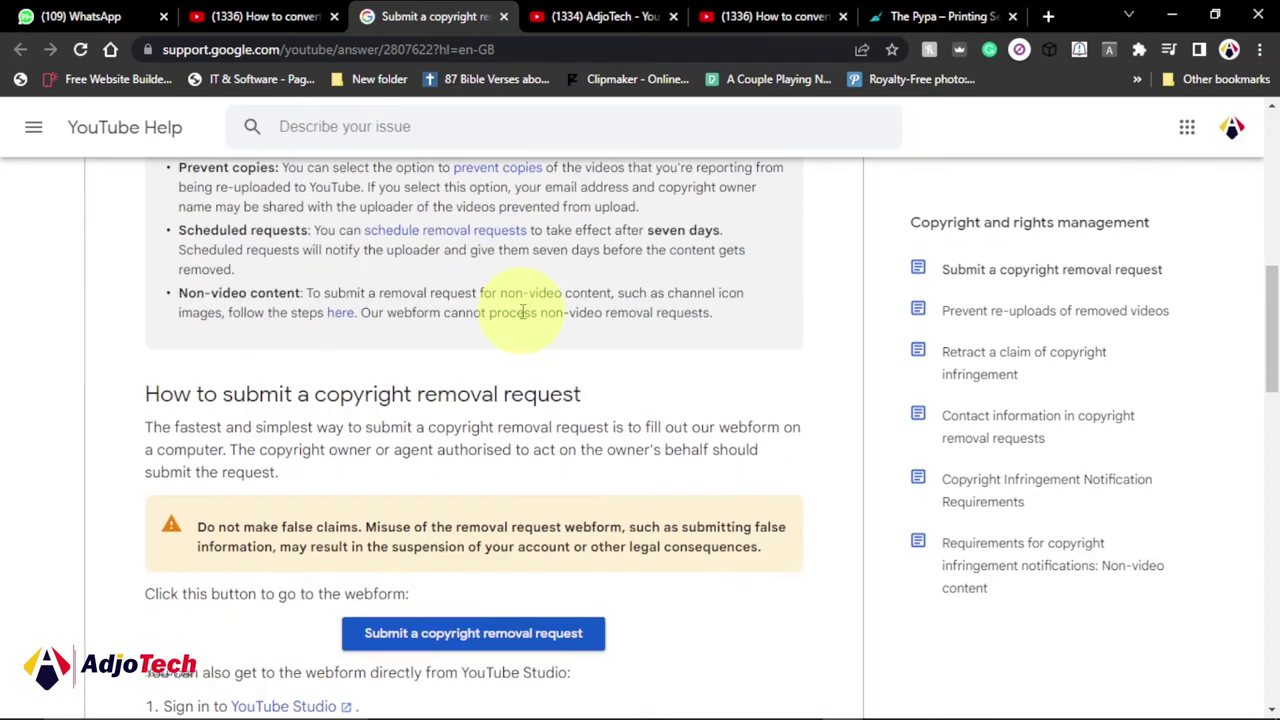
{"action": "scroll", "coordinate": [520, 312], "scroll_direction": "down", "scroll_amount": 2}
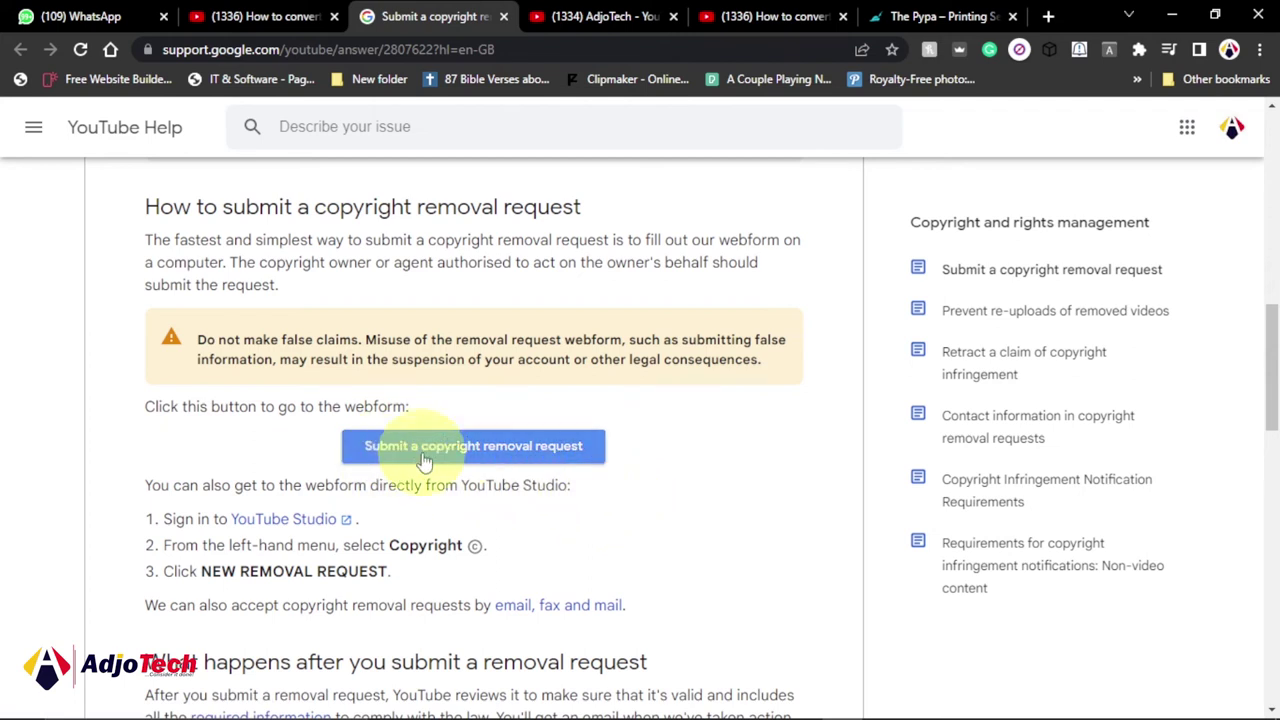
{"action": "left_click", "coordinate": [503, 452]}
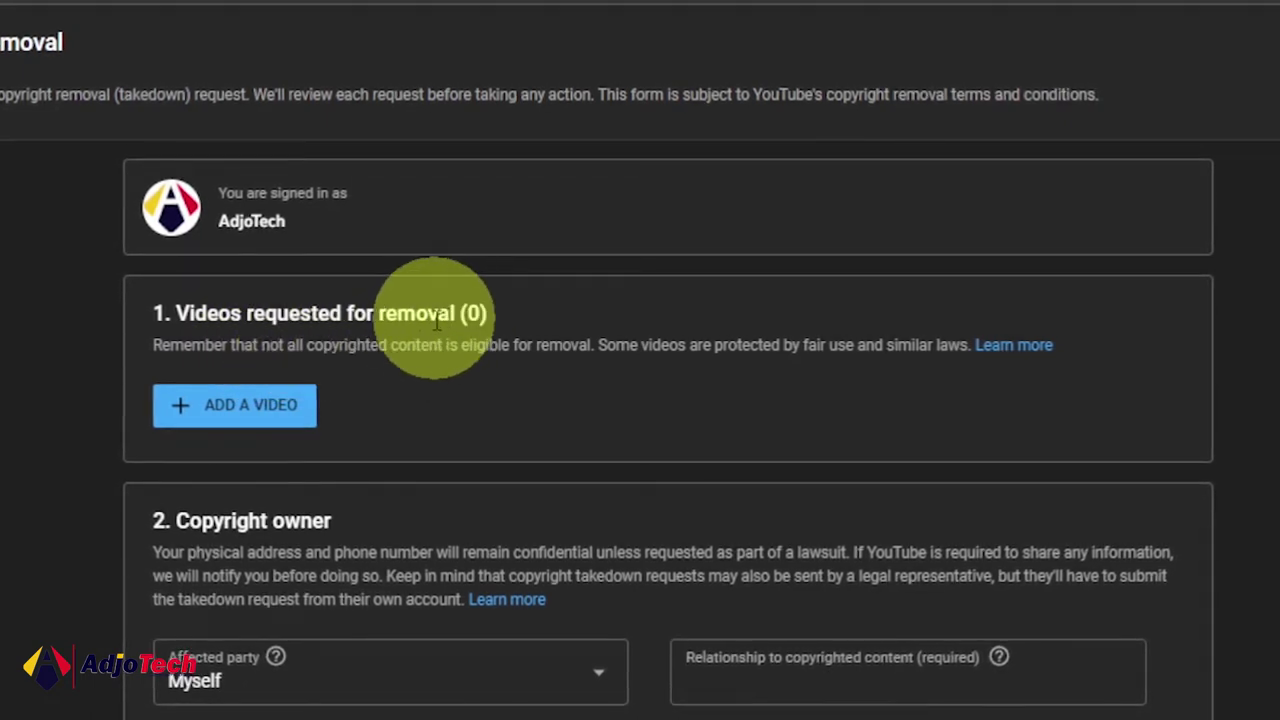
- Add a work with type Video and subcategory 'From my YouTube channel'
{"action": "left_click", "coordinate": [248, 418]}
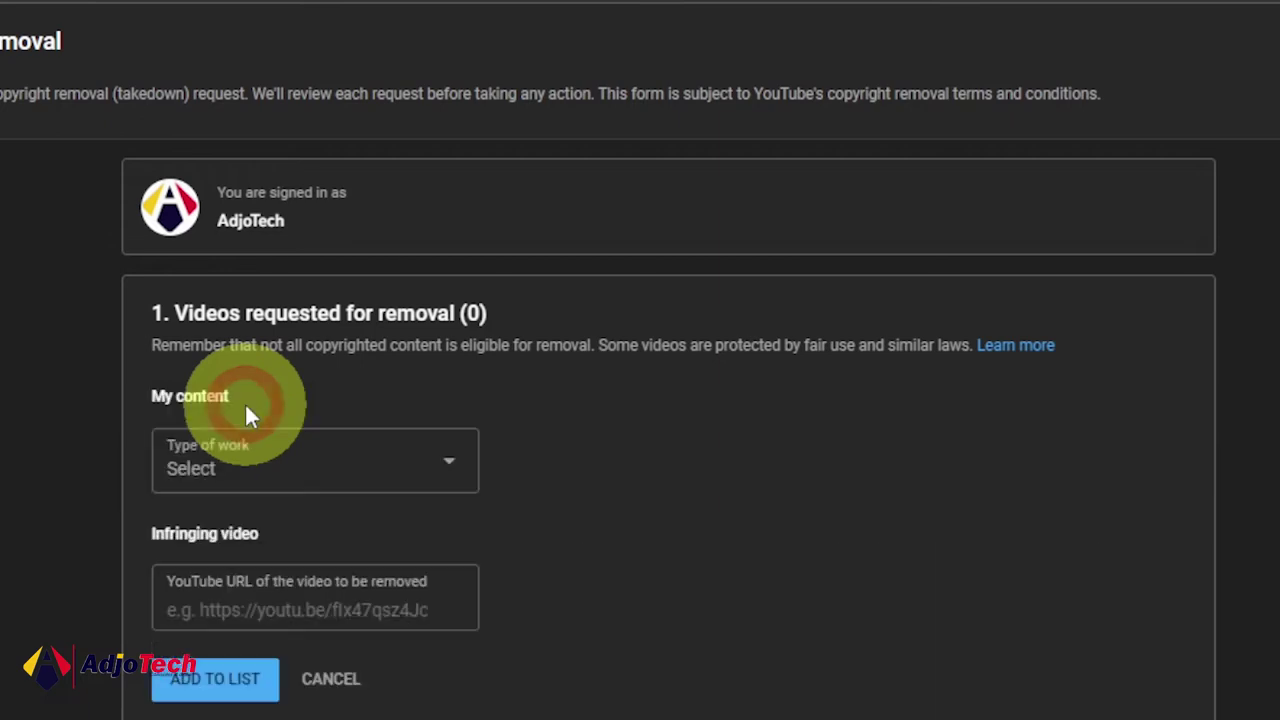
{"action": "left_click", "coordinate": [240, 455]}
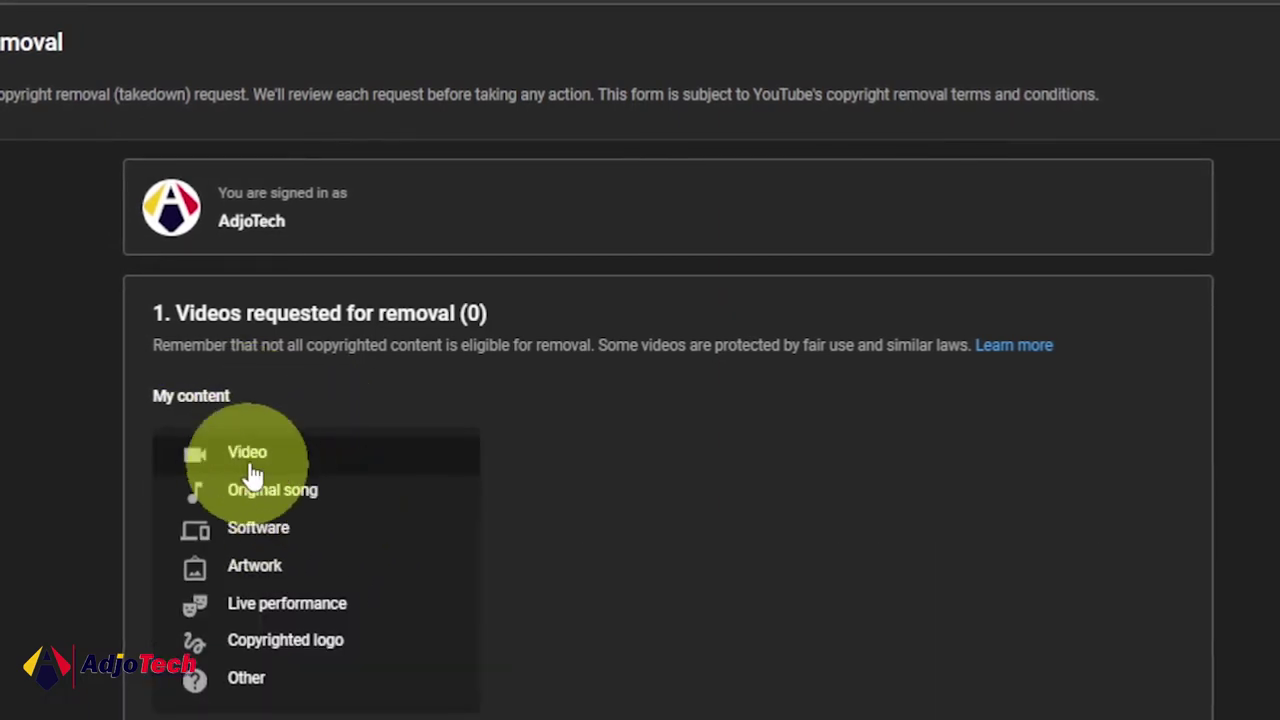
{"action": "left_click", "coordinate": [250, 455]}
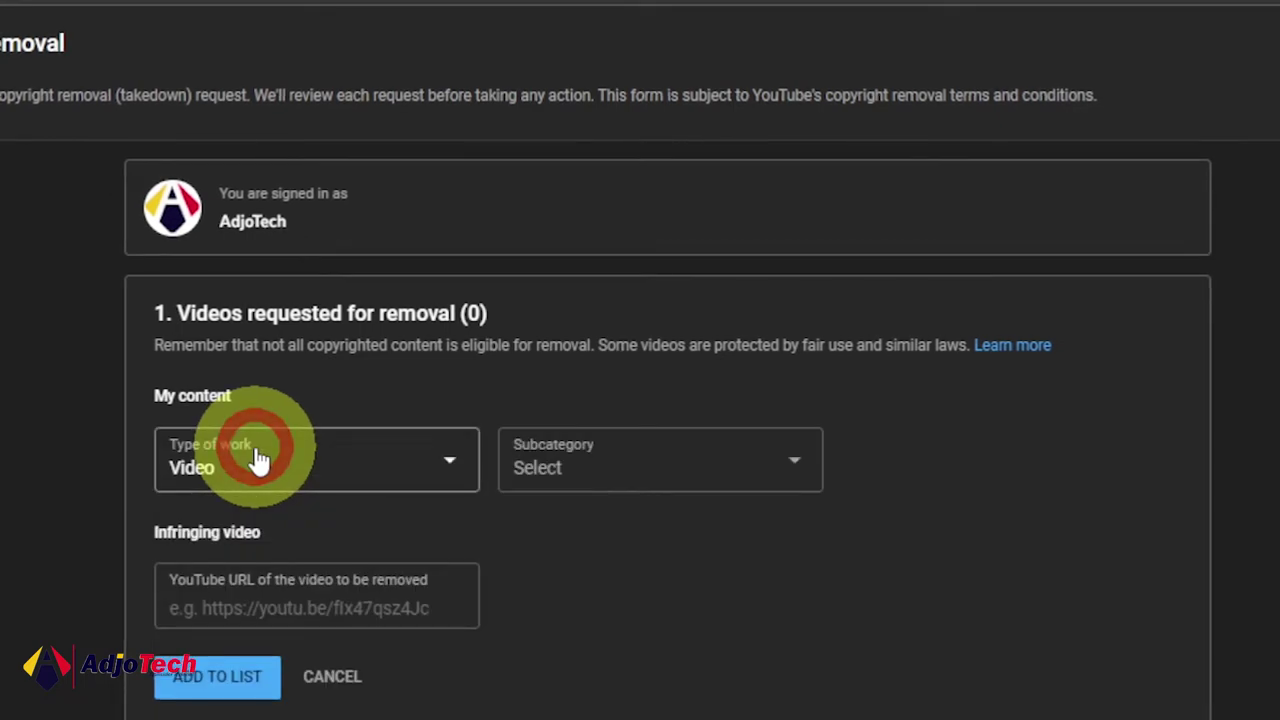
{"action": "left_click", "coordinate": [558, 484]}
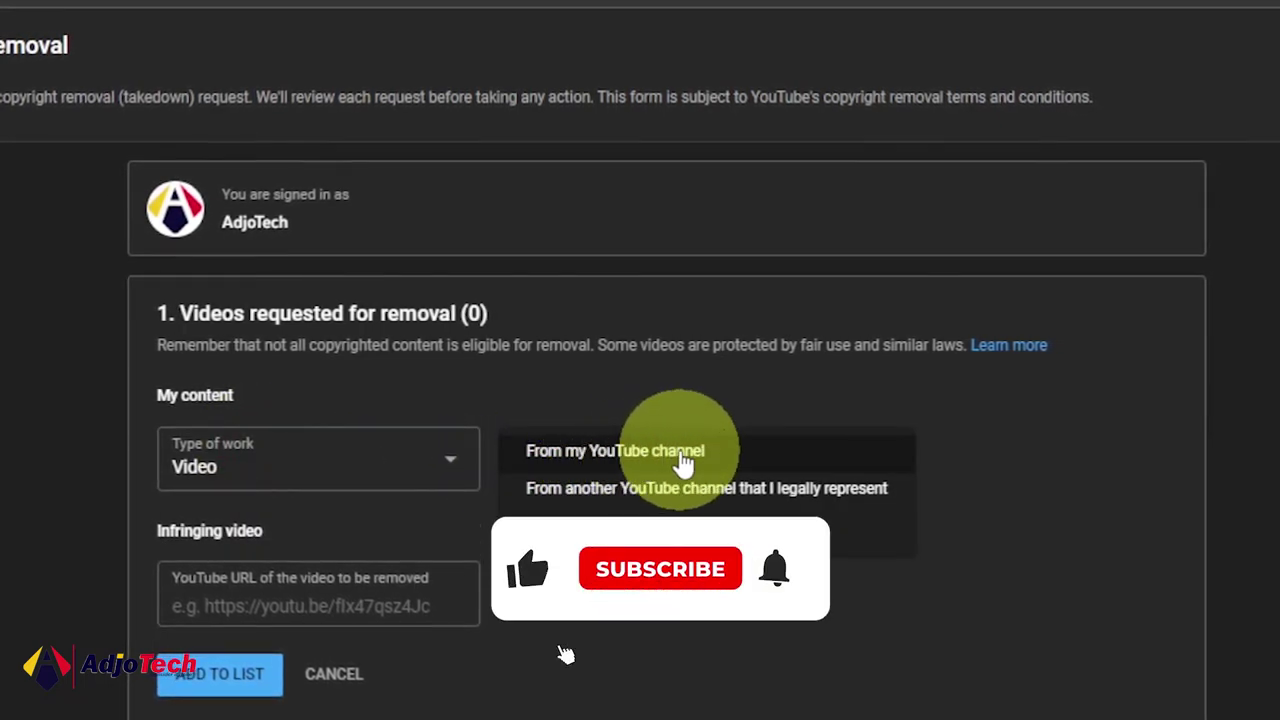
{"action": "left_click", "coordinate": [678, 450]}
{"action": "scroll", "coordinate": [873, 510], "scroll_direction": "down", "scroll_amount": 3}
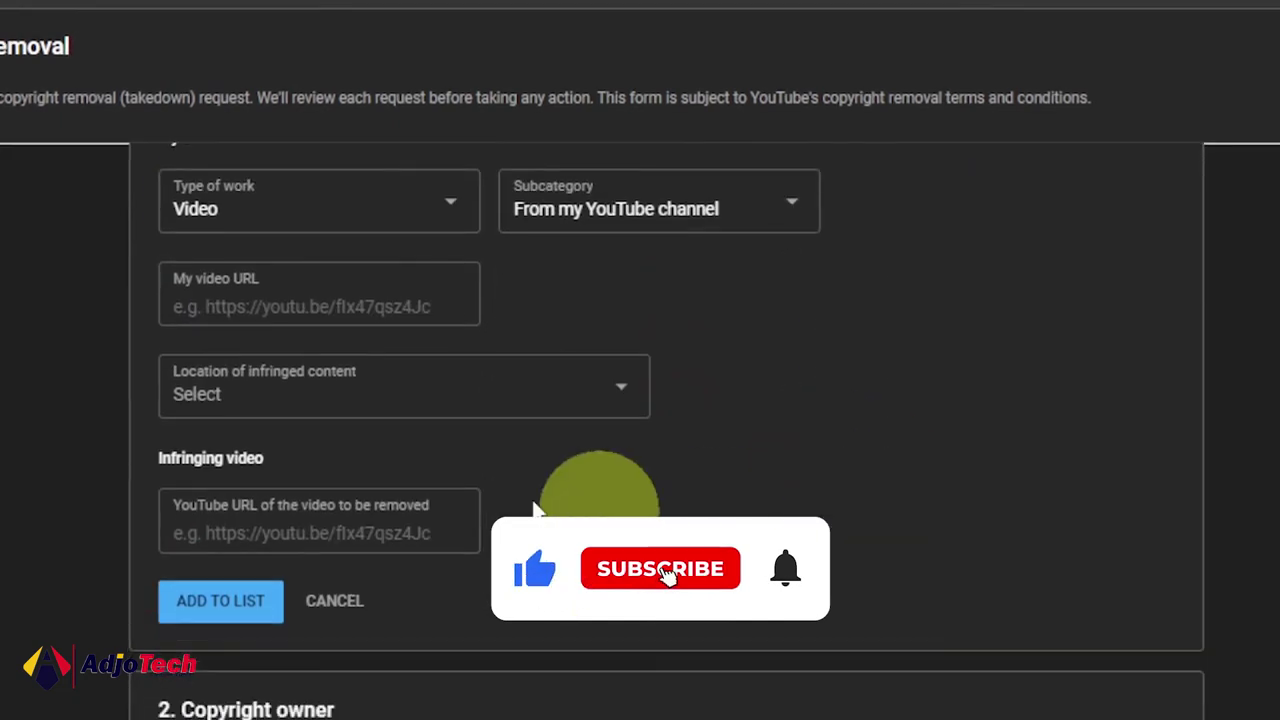
{"action": "left_click", "coordinate": [195, 302]}
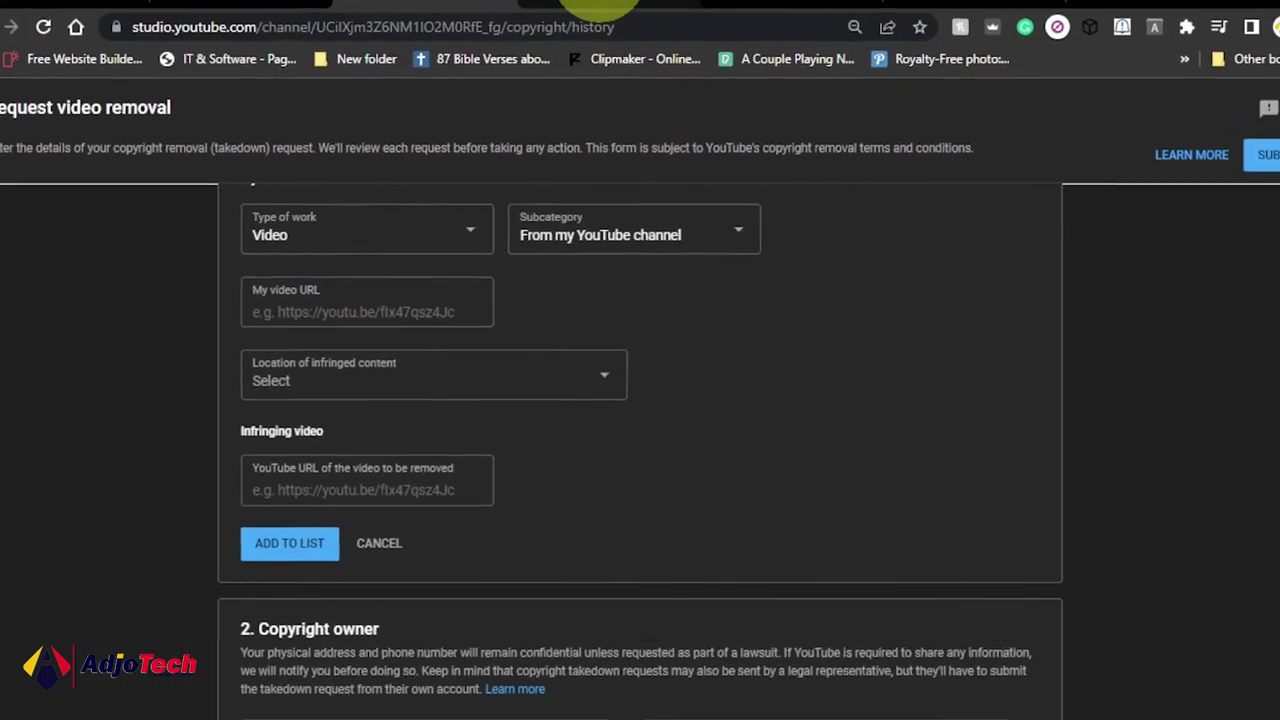
- Paste the original AdjoTech video's URL into the My video URL field
{"action": "left_click", "coordinate": [597, 12]}
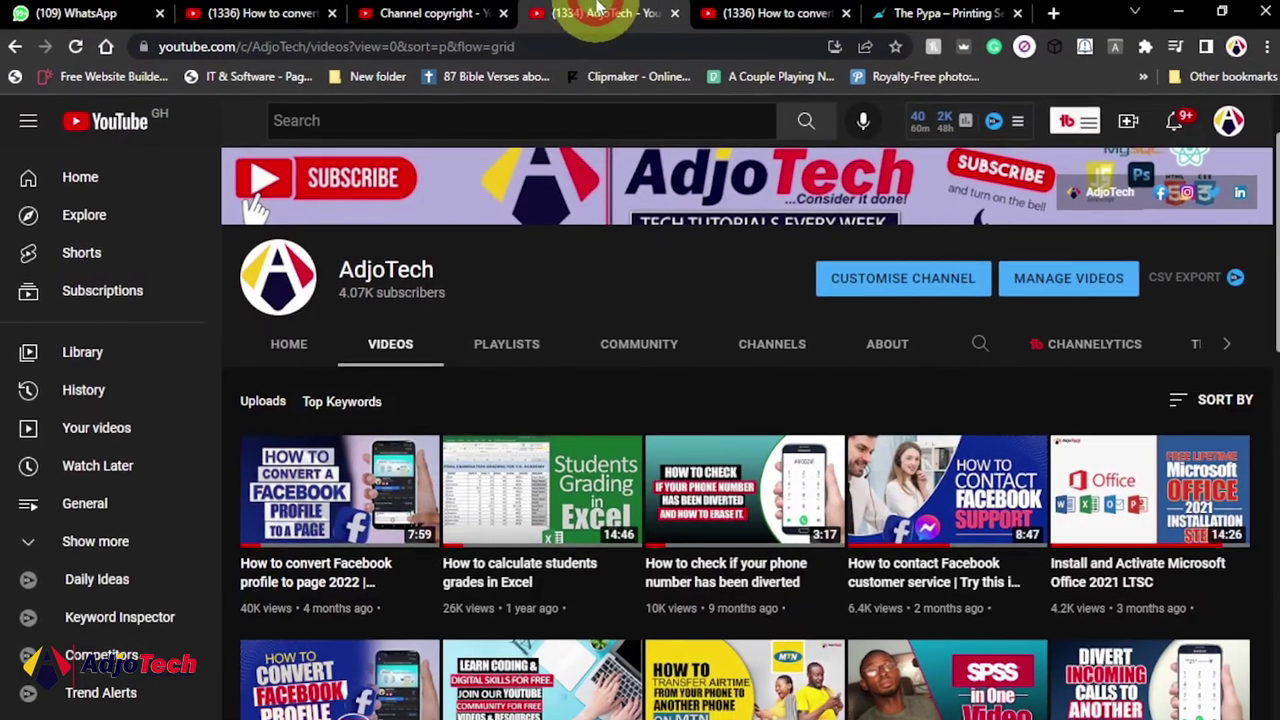
{"action": "left_click", "coordinate": [757, 14]}
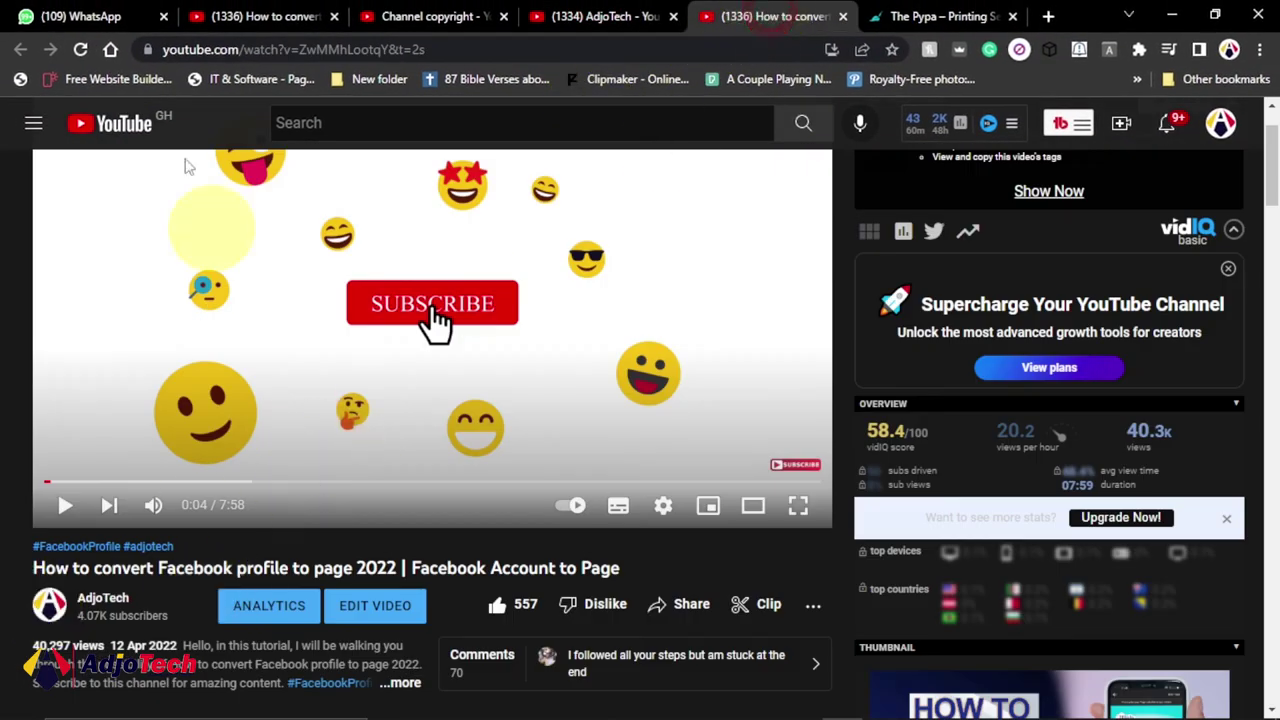
{"action": "left_click", "coordinate": [336, 56]}
{"action": "right_click", "coordinate": [340, 56]}
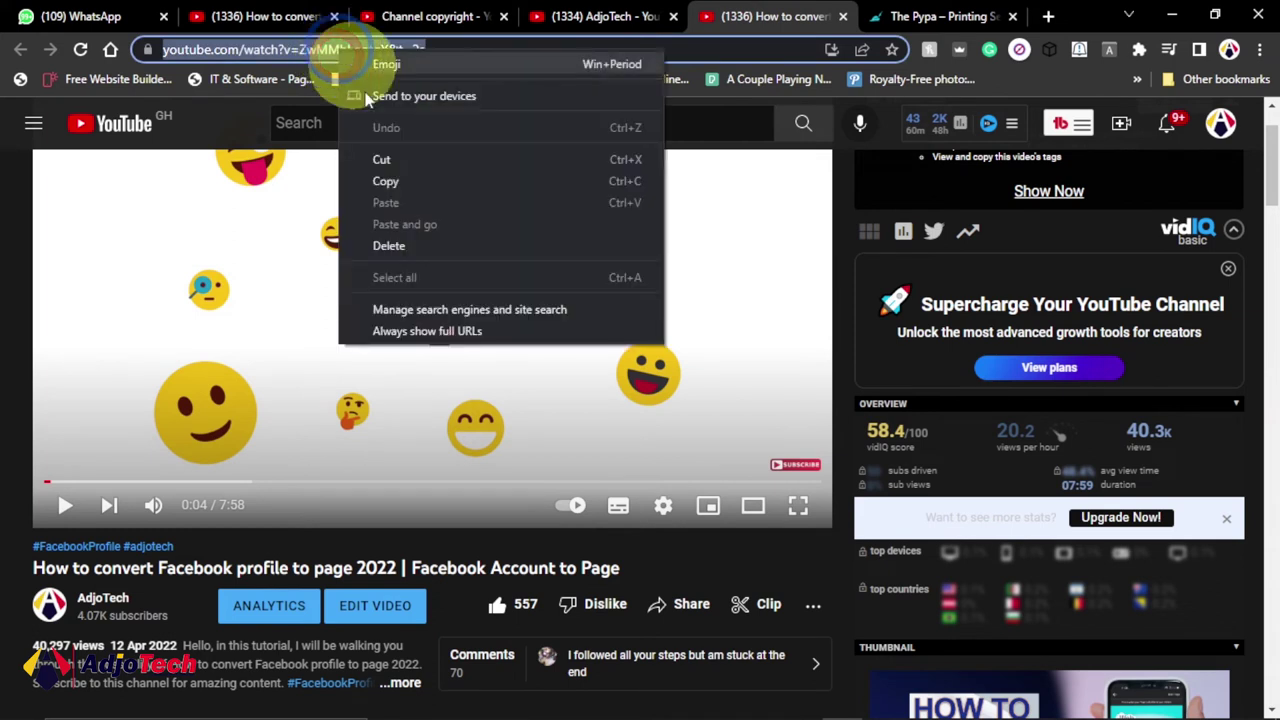
{"action": "left_click", "coordinate": [386, 178]}
{"action": "left_click", "coordinate": [427, 16]}
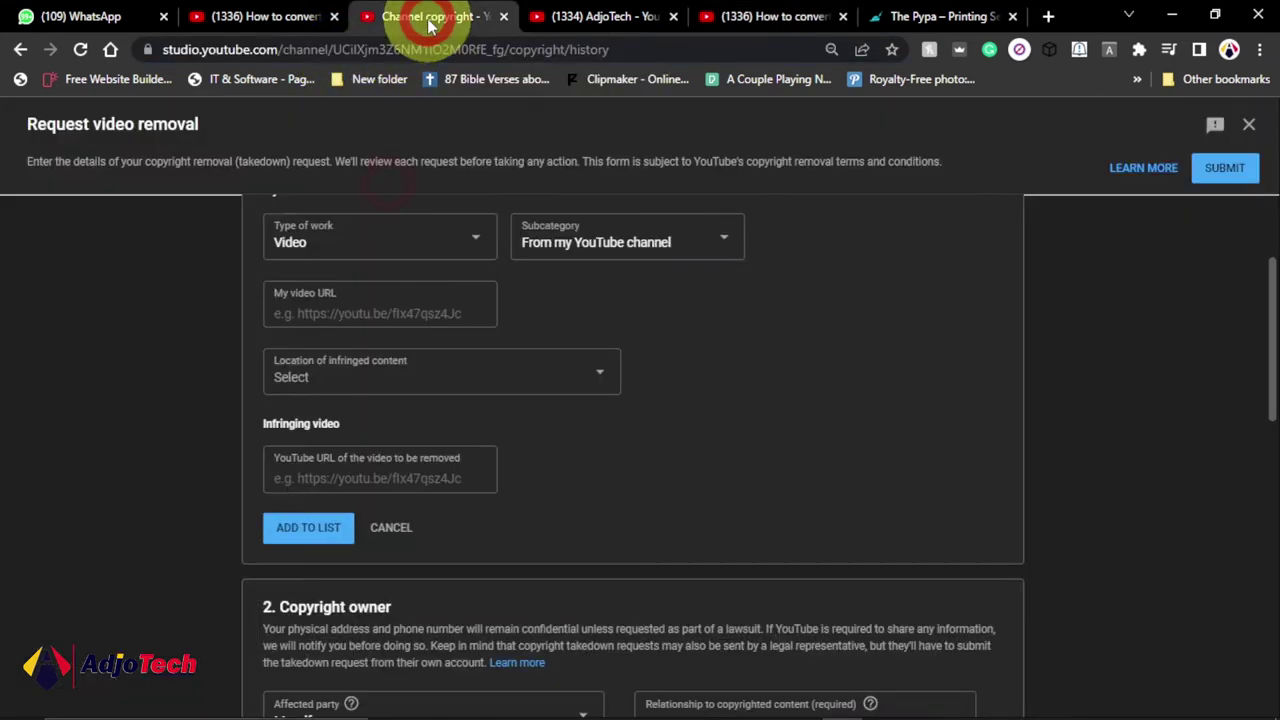
{"action": "right_click", "coordinate": [312, 309]}
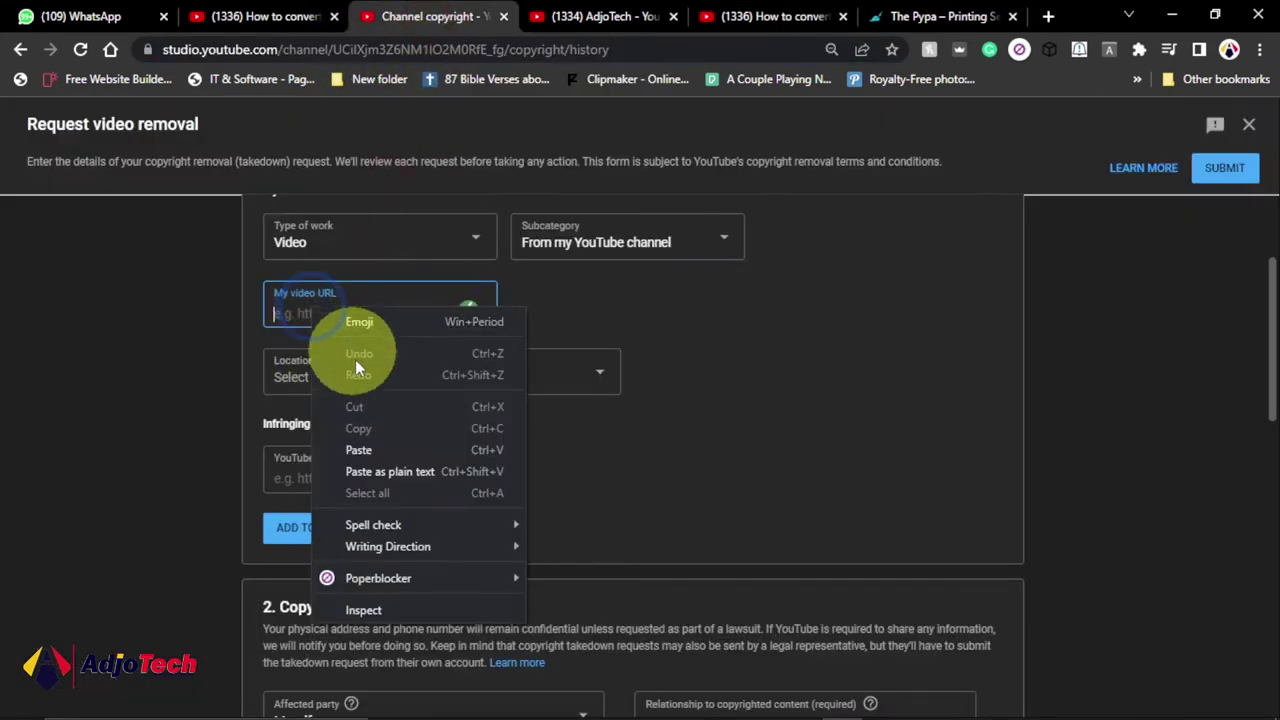
{"action": "left_click", "coordinate": [373, 449]}
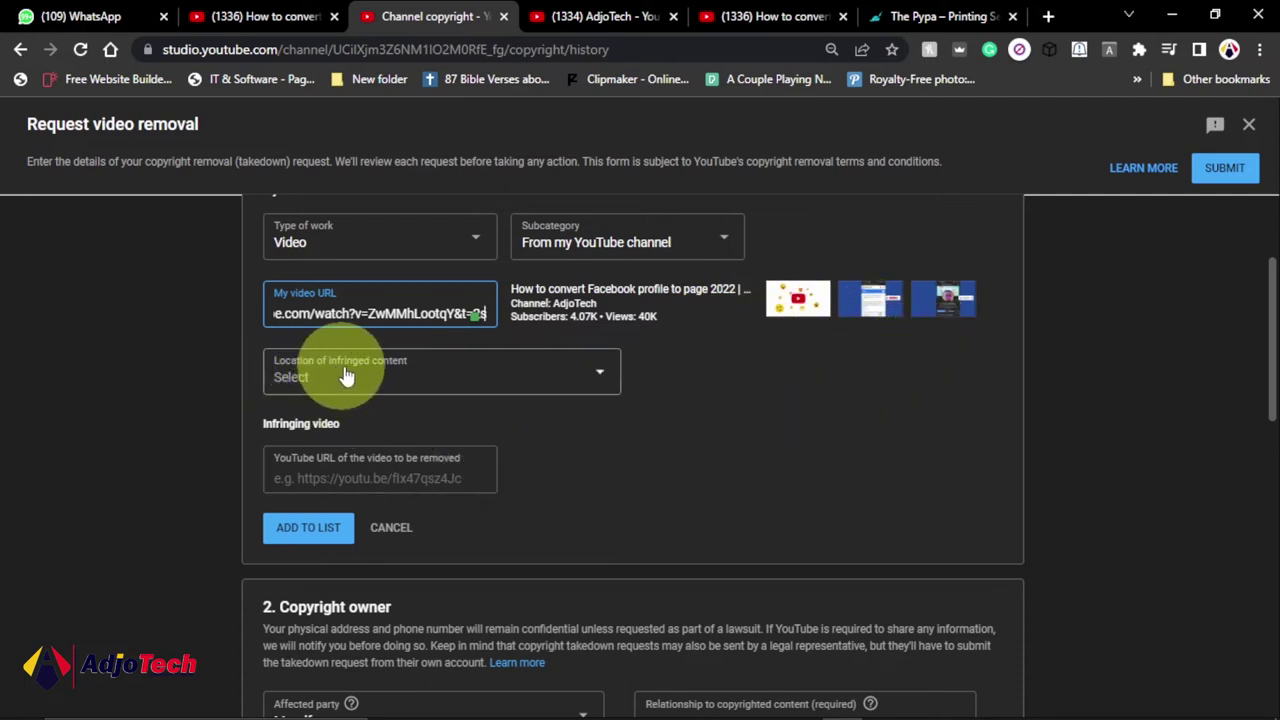
- Set the infringed content location to Entire video
{"action": "left_click", "coordinate": [388, 380]}
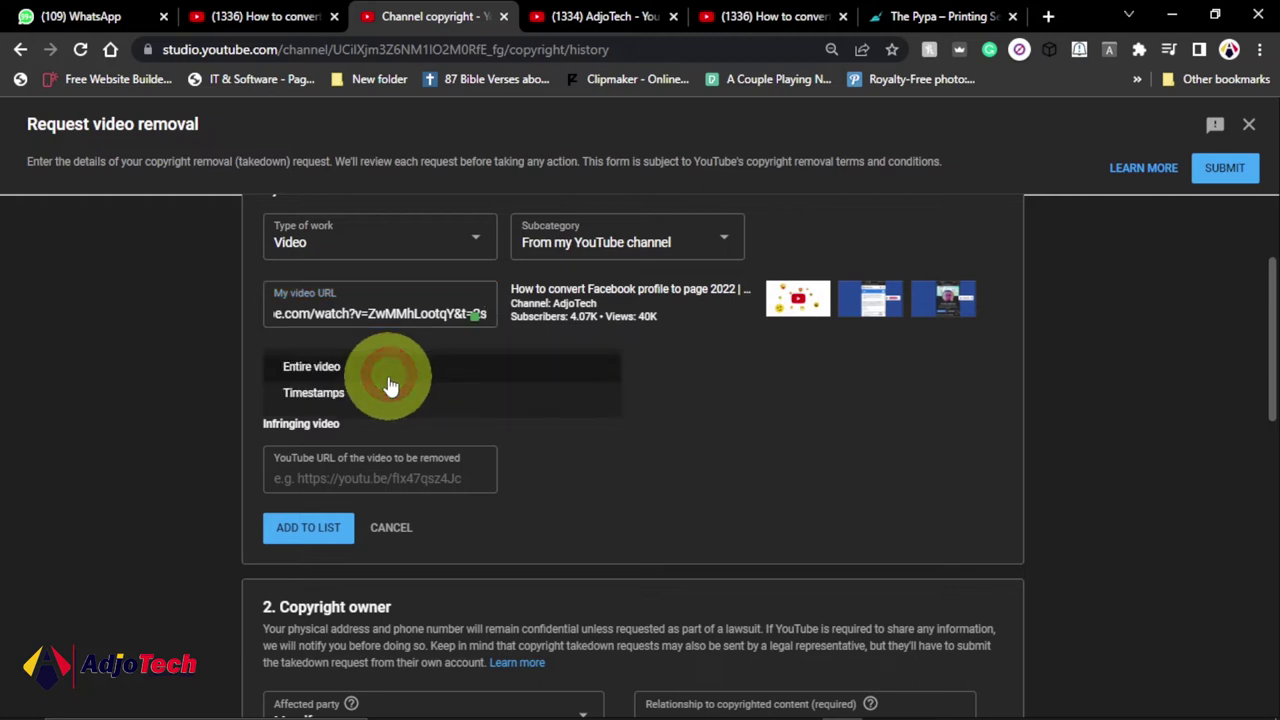
{"action": "left_click", "coordinate": [325, 366]}
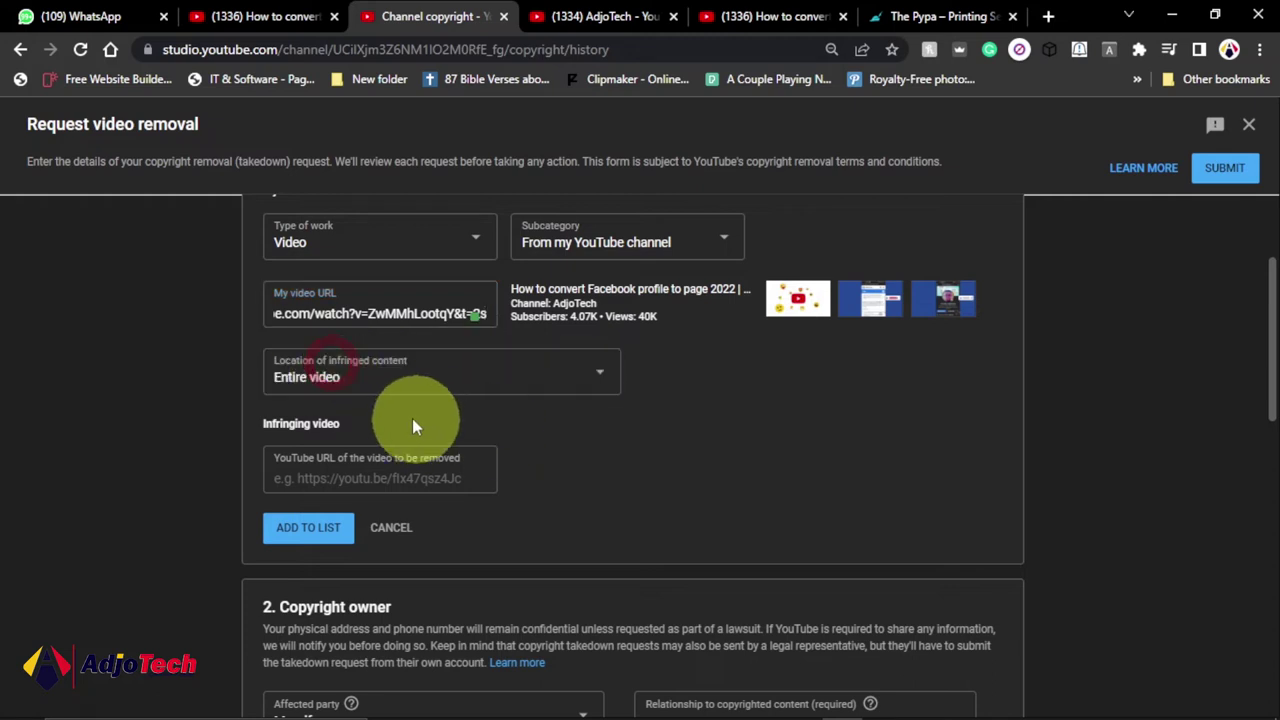
{"action": "left_click", "coordinate": [460, 378]}
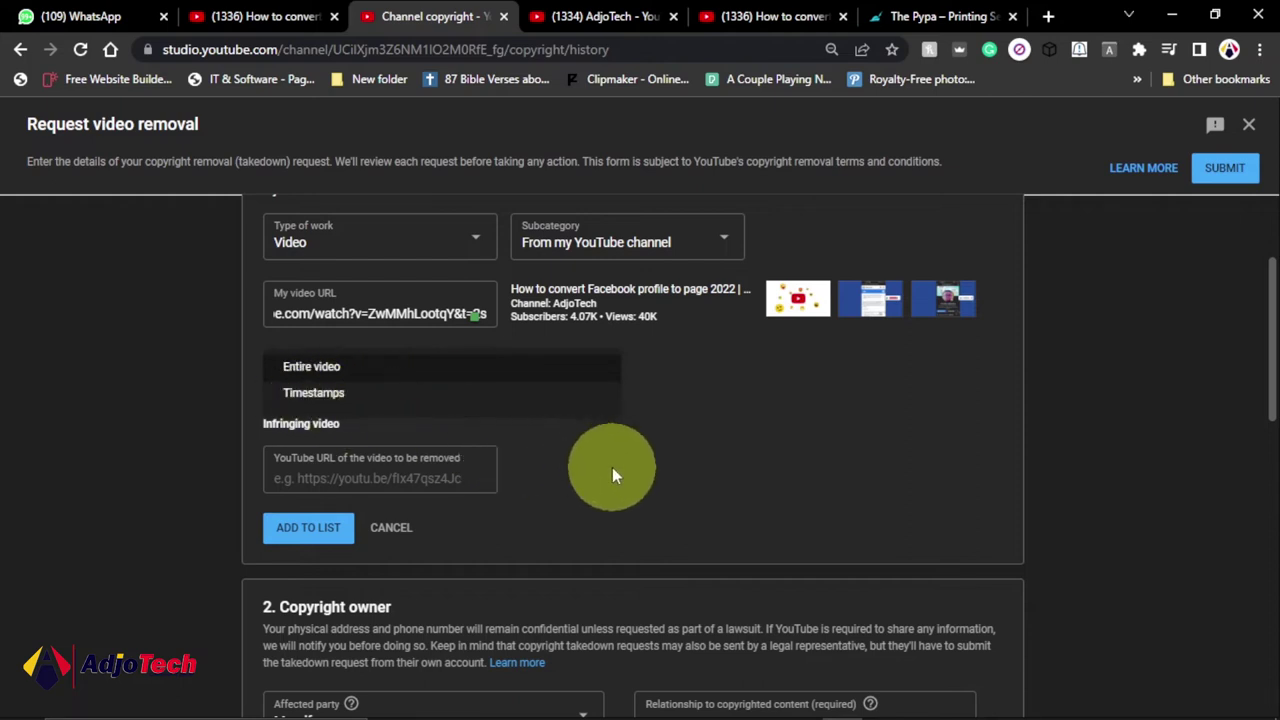
{"action": "left_click", "coordinate": [312, 370]}
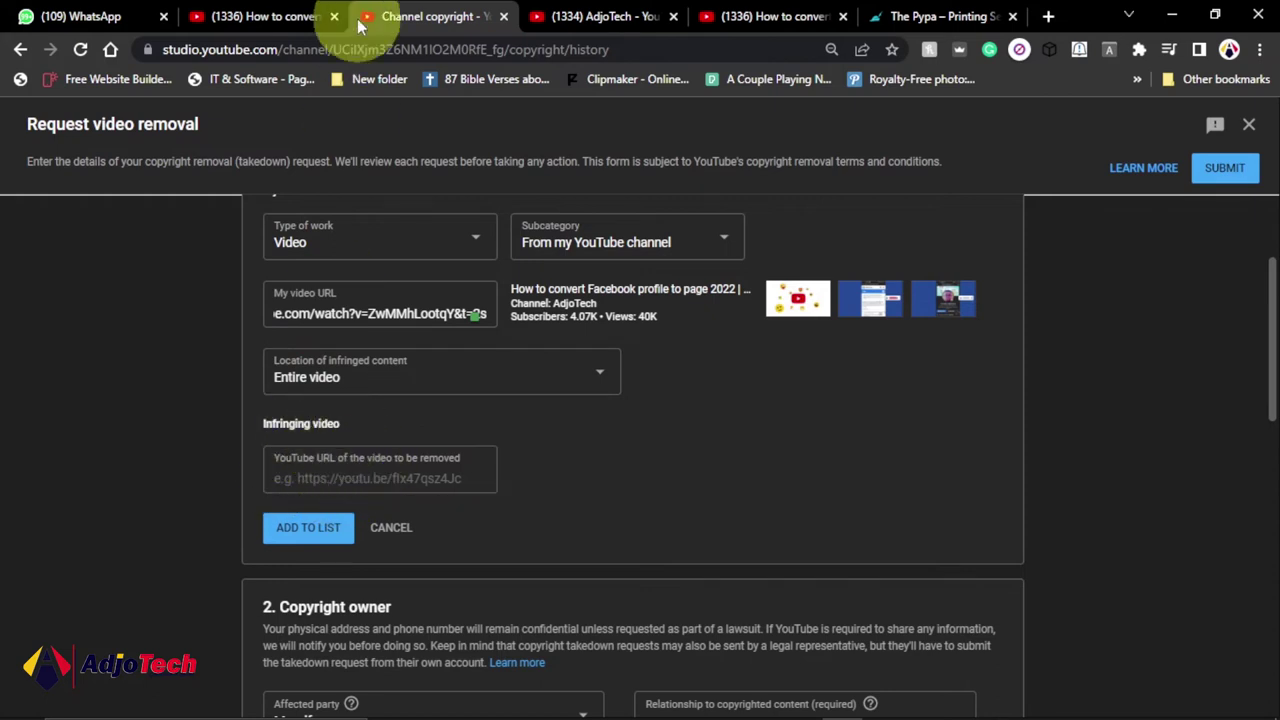
- Return to the IT SOLUTION copy's page and select its web address
{"action": "left_click", "coordinate": [268, 17]}
{"action": "left_click", "coordinate": [300, 50]}
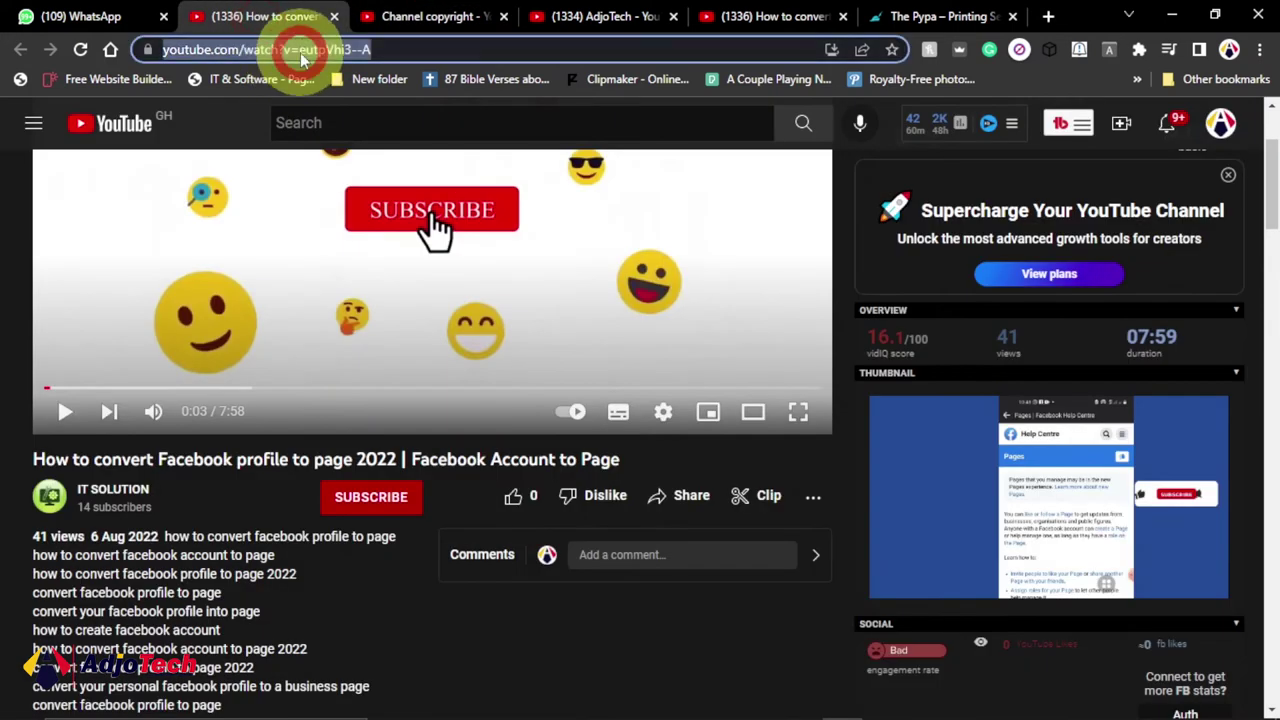
{"action": "right_click", "coordinate": [300, 52]}
- Paste the IT SOLUTION copy's URL as the video to remove, with location Entire video
{"action": "left_click", "coordinate": [360, 190]}
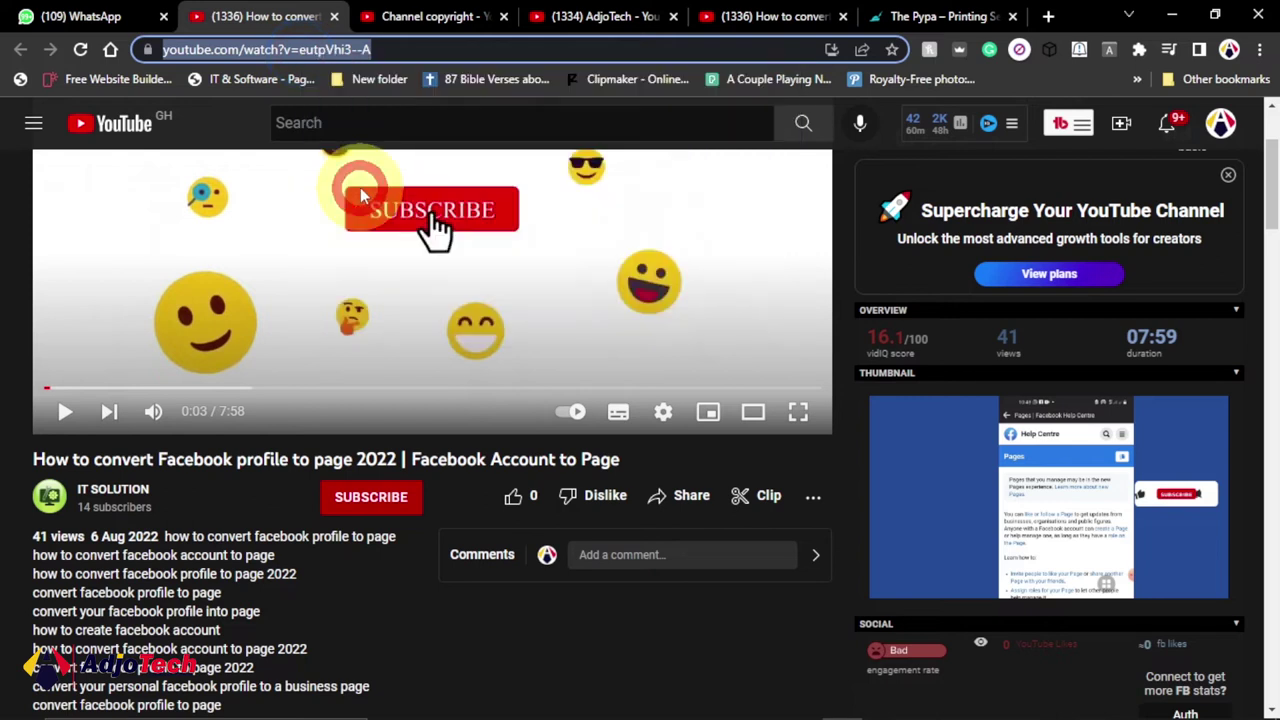
{"action": "left_click", "coordinate": [428, 17]}
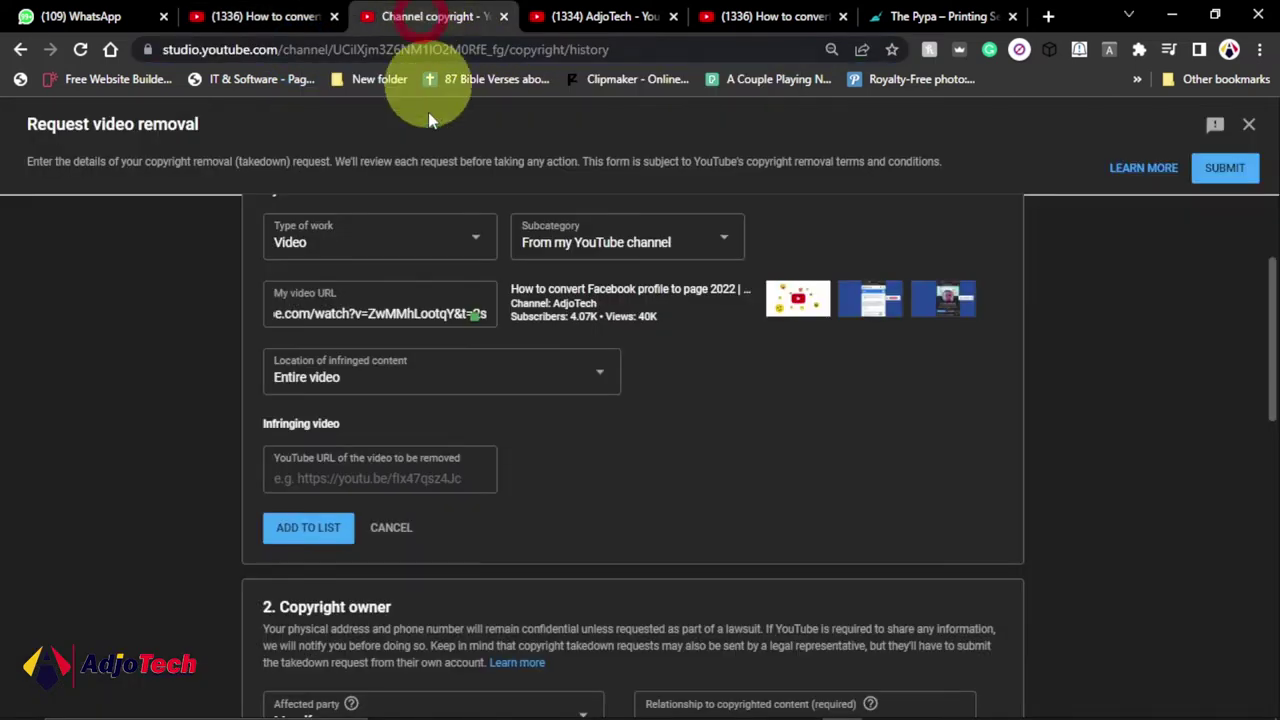
{"action": "left_click", "coordinate": [322, 478]}
{"action": "right_click", "coordinate": [321, 476]}
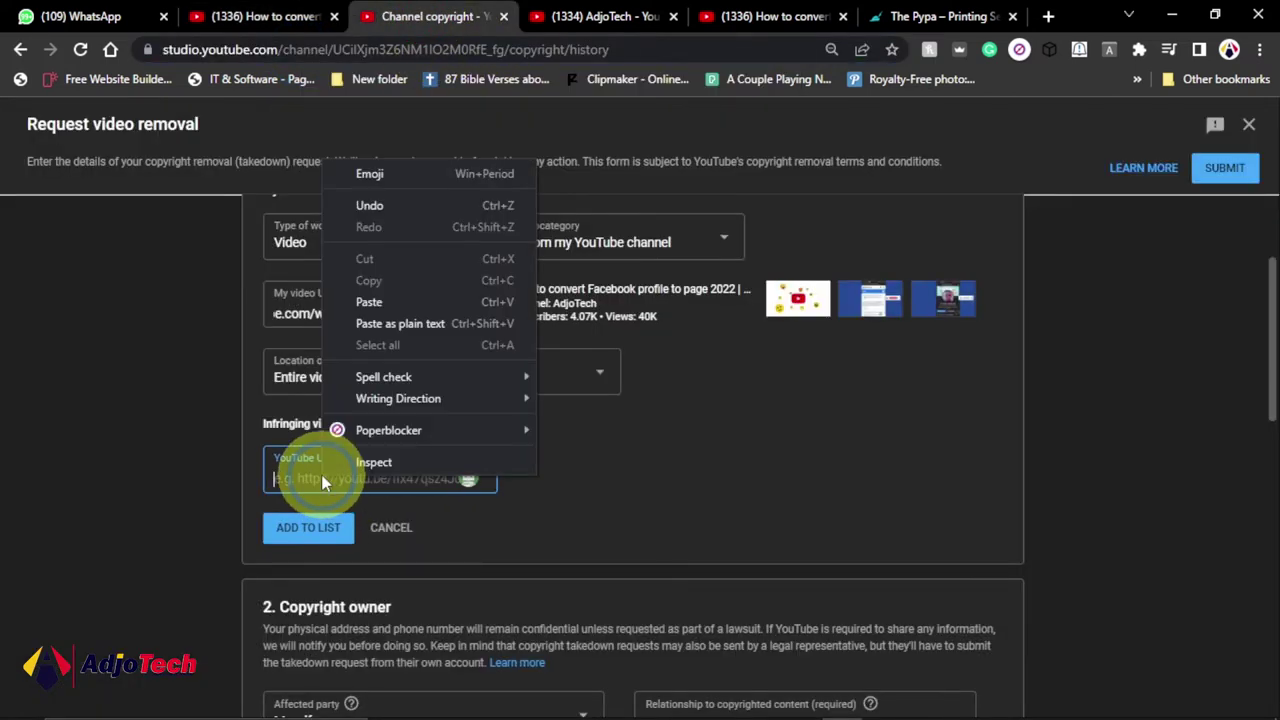
{"action": "left_click", "coordinate": [370, 302]}
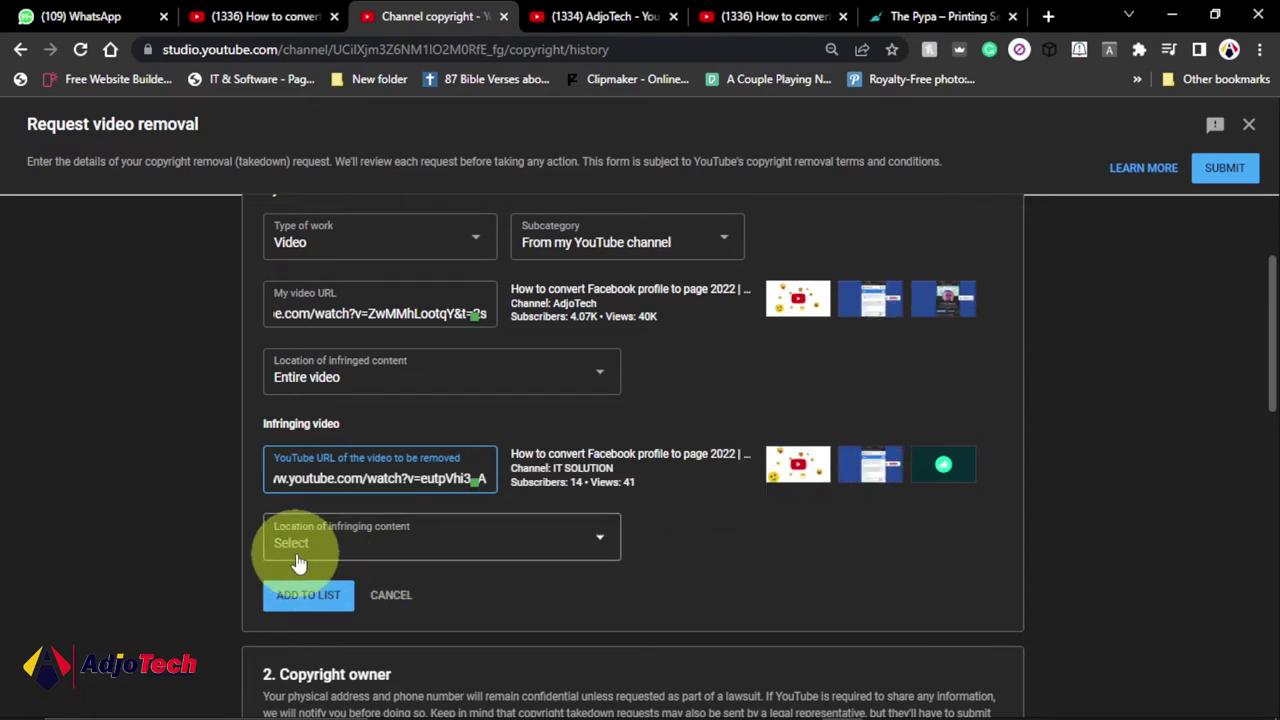
{"action": "left_click", "coordinate": [383, 550]}
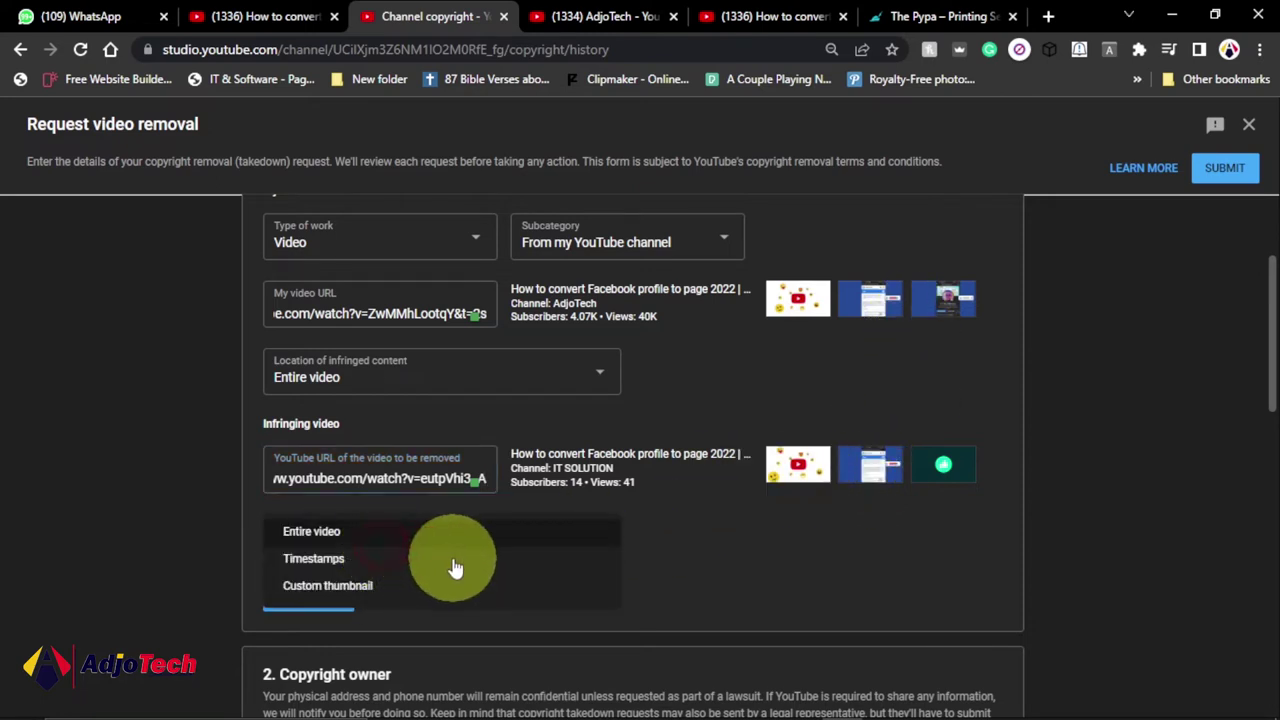
{"action": "left_click", "coordinate": [330, 532]}
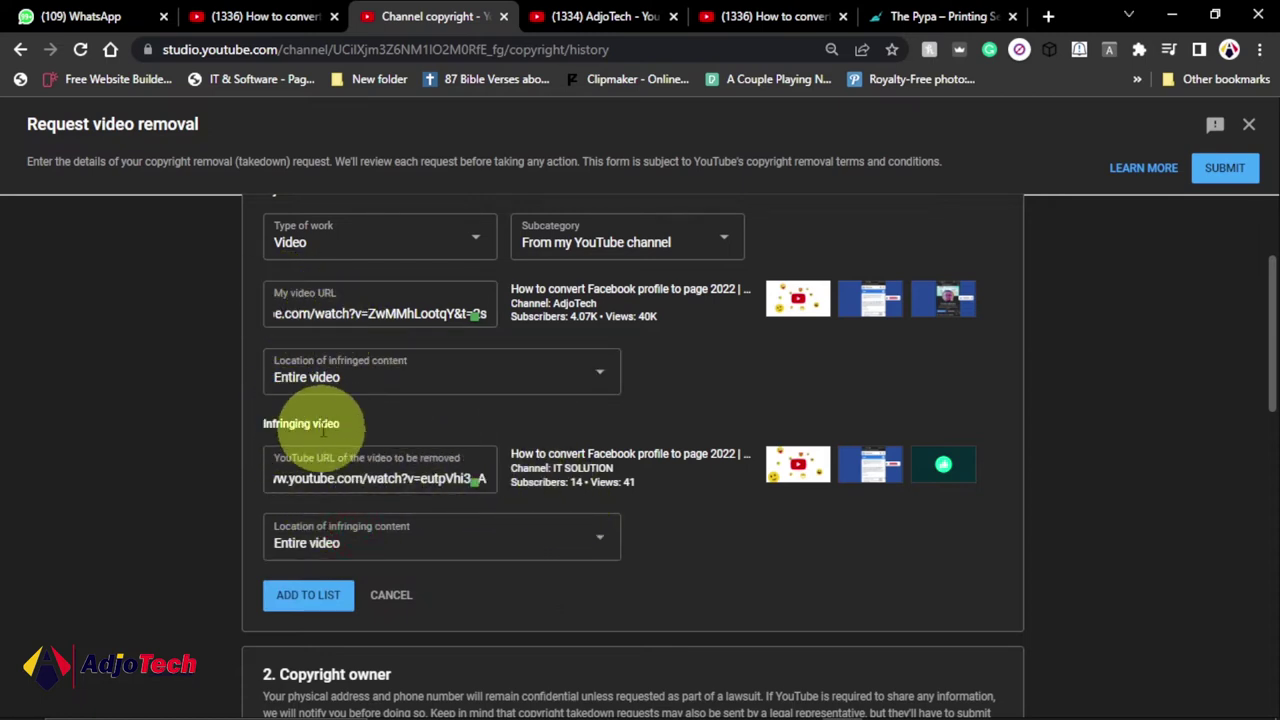
- Set the copyright owner's affected party to Myself
{"action": "scroll", "coordinate": [582, 562], "scroll_direction": "down", "scroll_amount": 2}
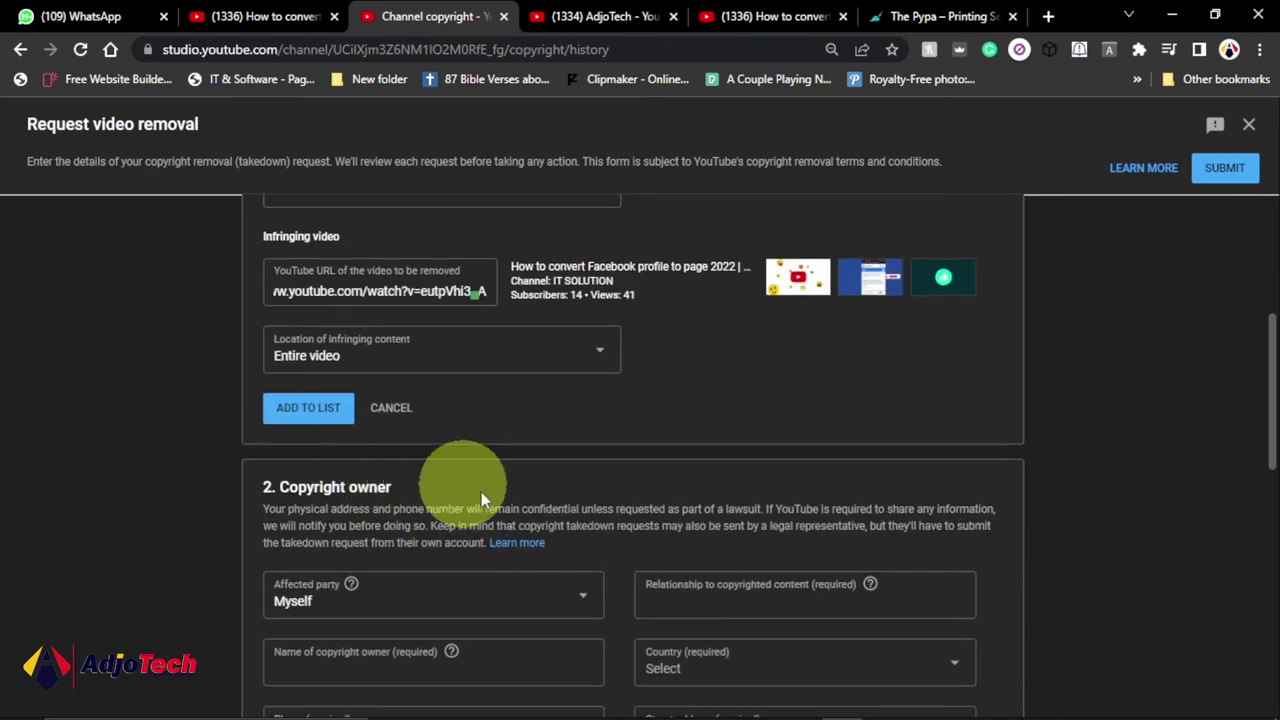
{"action": "scroll", "coordinate": [443, 488], "scroll_direction": "down", "scroll_amount": 1}
{"action": "scroll", "coordinate": [440, 510], "scroll_direction": "down", "scroll_amount": 1}
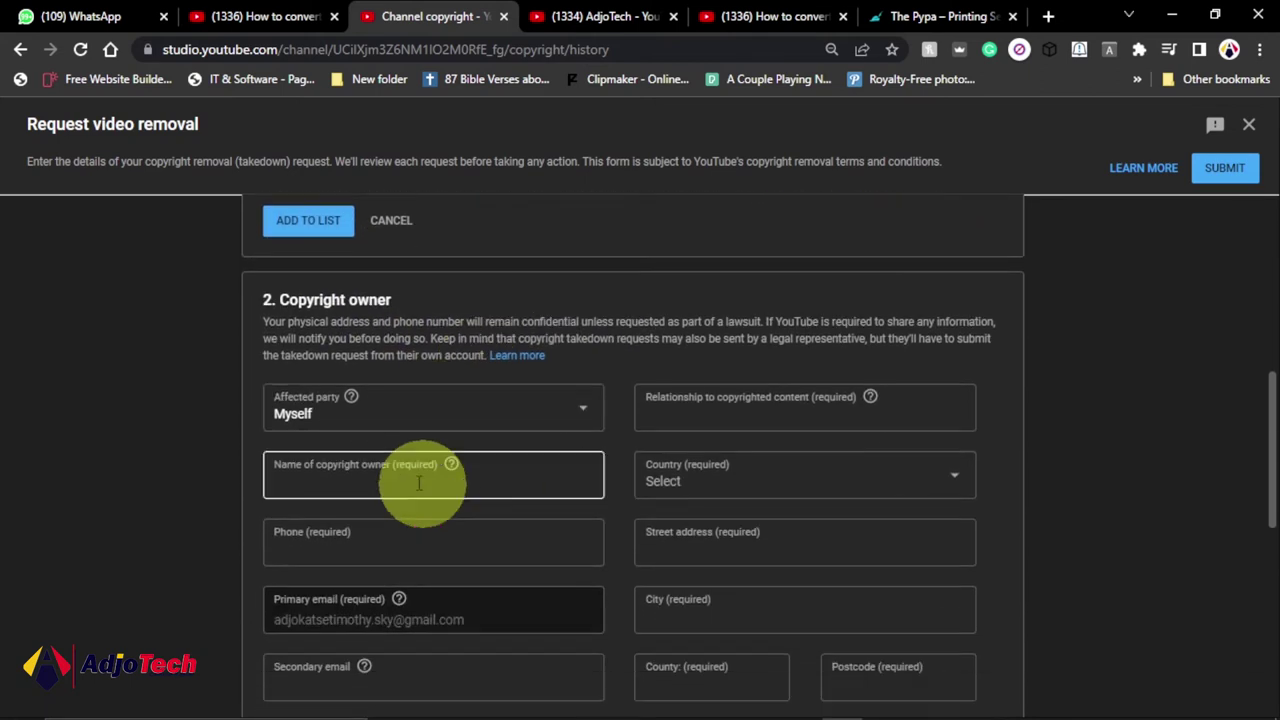
{"action": "left_click", "coordinate": [300, 416]}
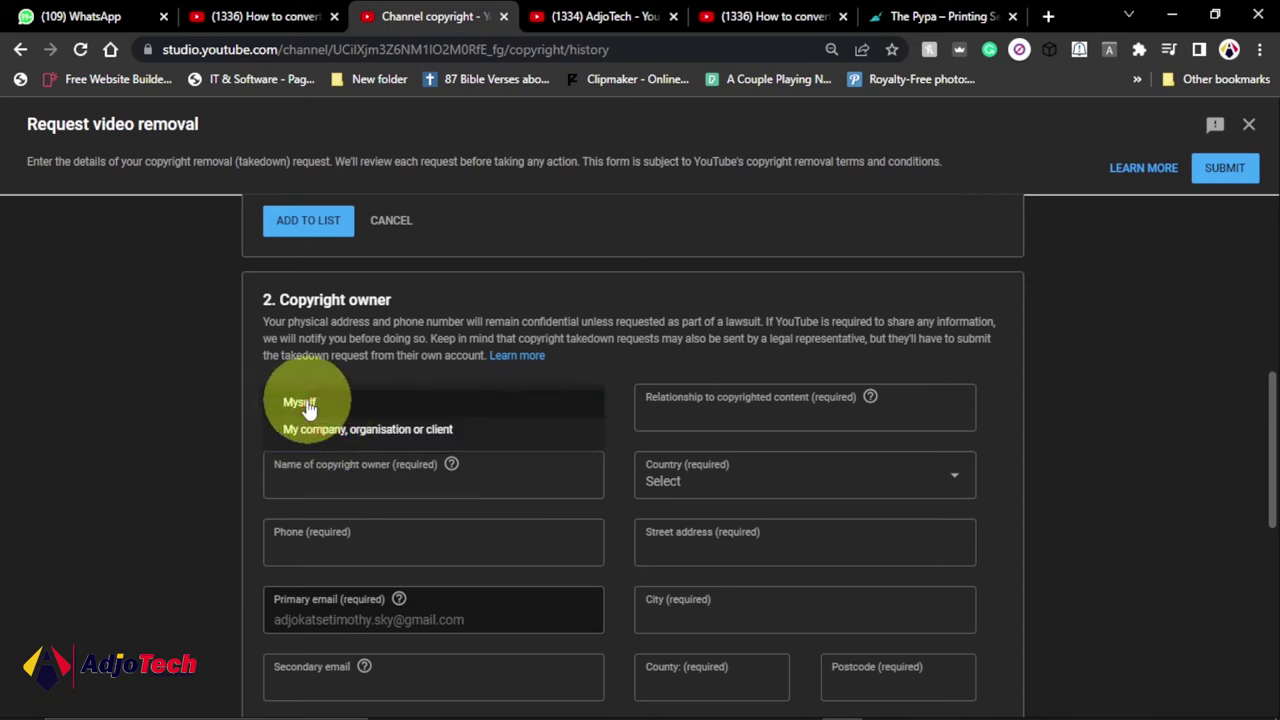
{"action": "left_click", "coordinate": [302, 402]}
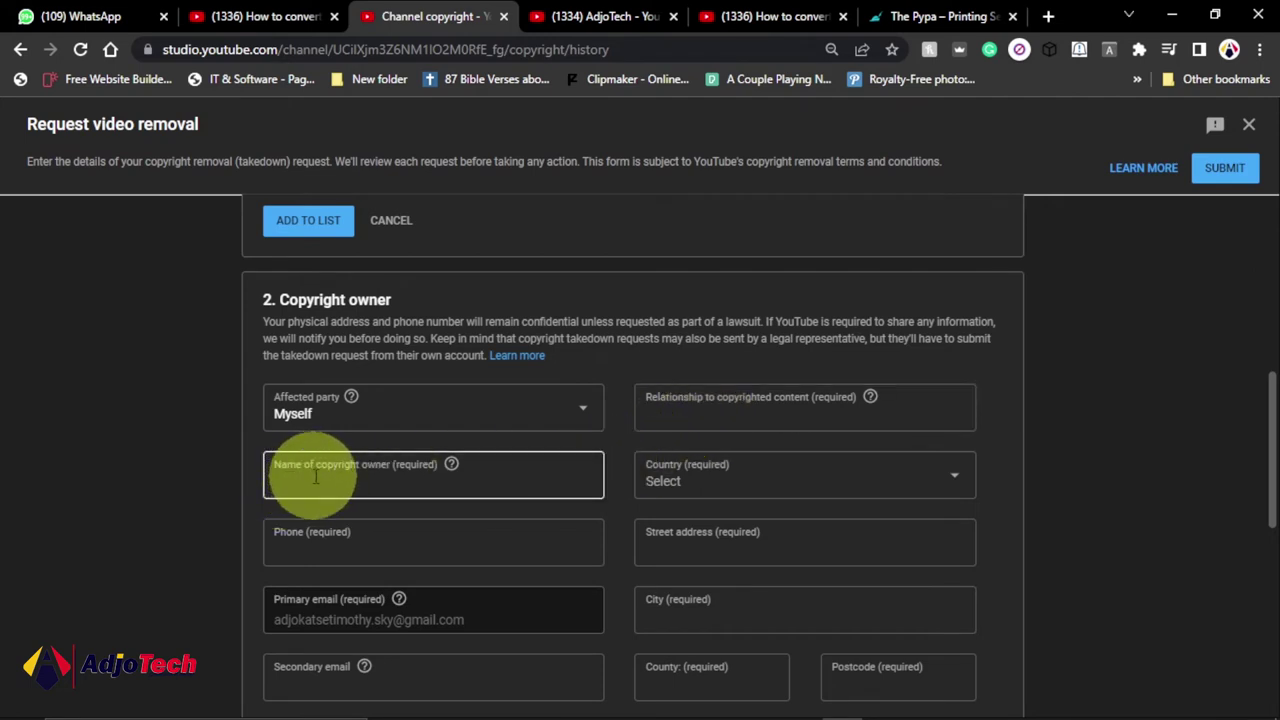
- Enter the owner's name and 'My personal video' as the relationship to the content
{"action": "left_click", "coordinate": [338, 484]}
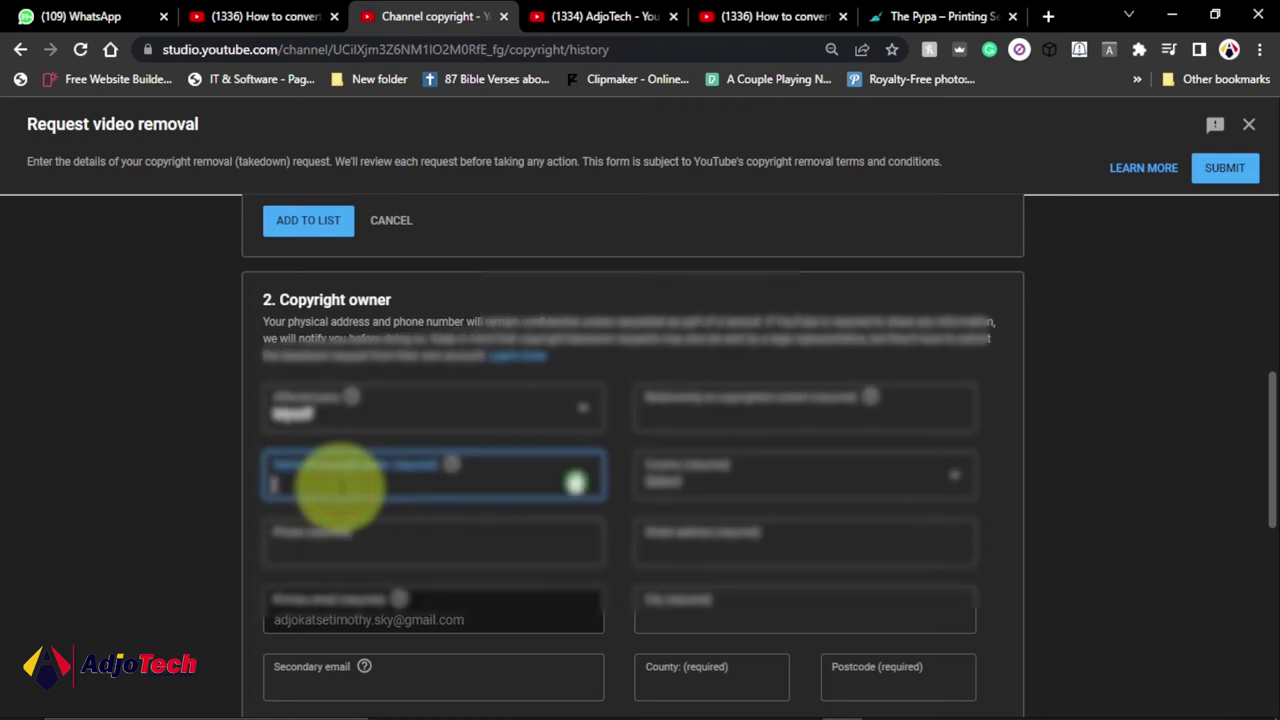
{"action": "type", "text": "Adj"}
{"action": "type", "text": " Adj"}
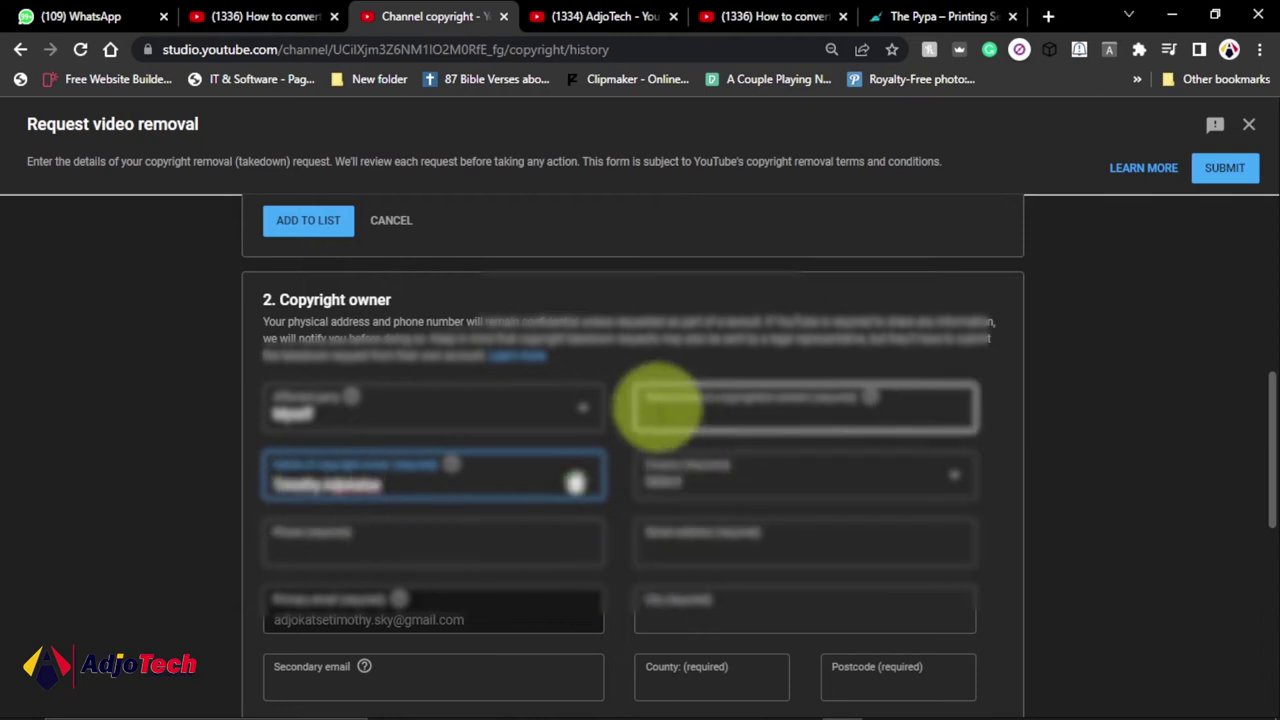
{"action": "left_click", "coordinate": [670, 410]}
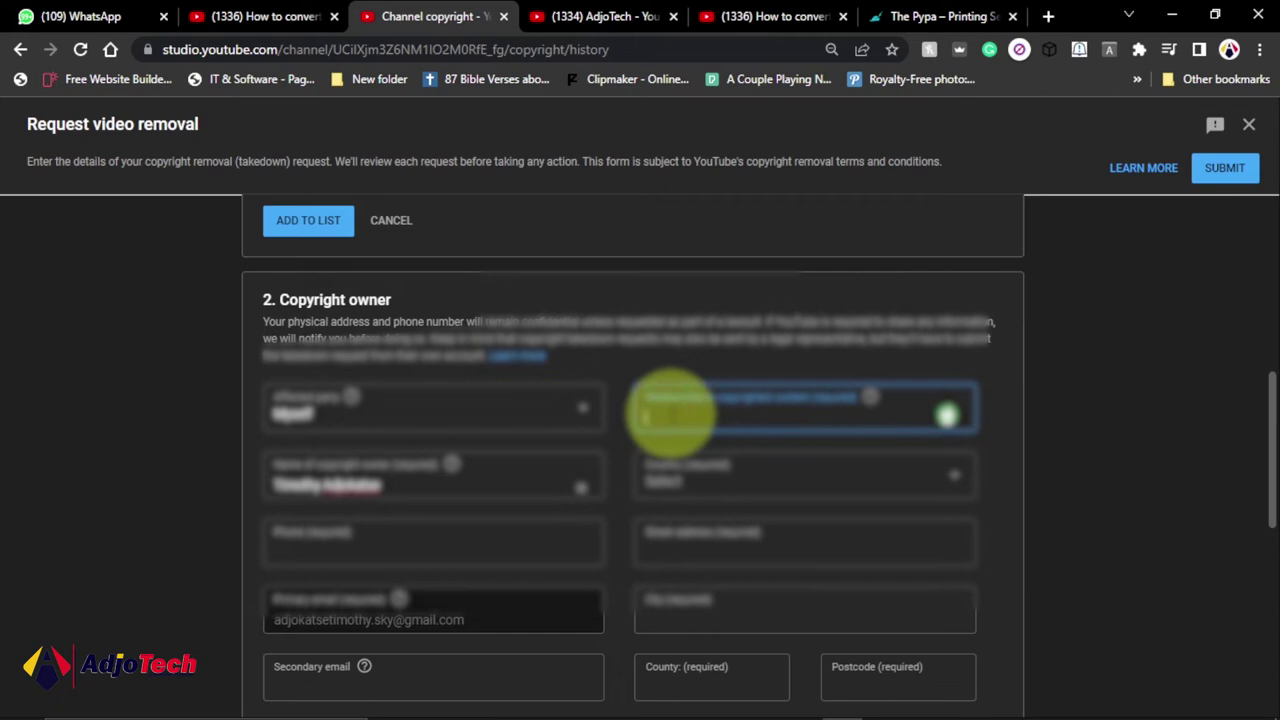
{"action": "type", "text": "Me o"}
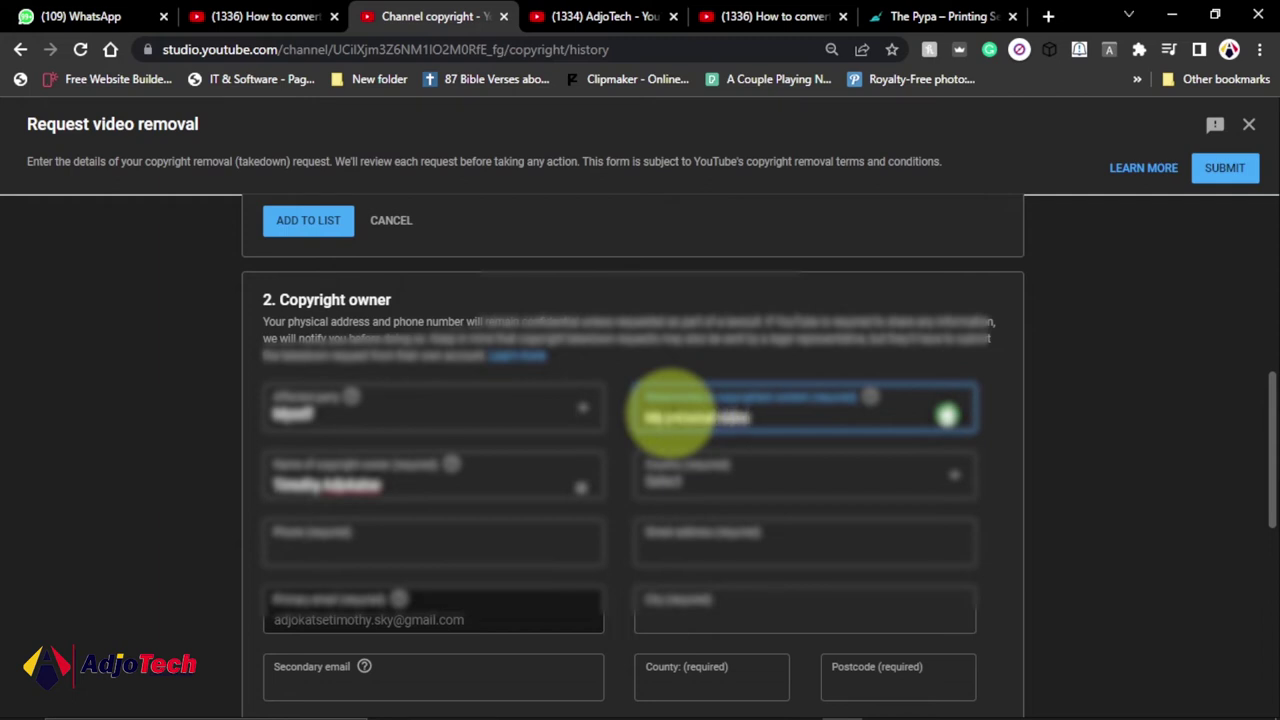
{"action": "left_click", "coordinate": [718, 490]}
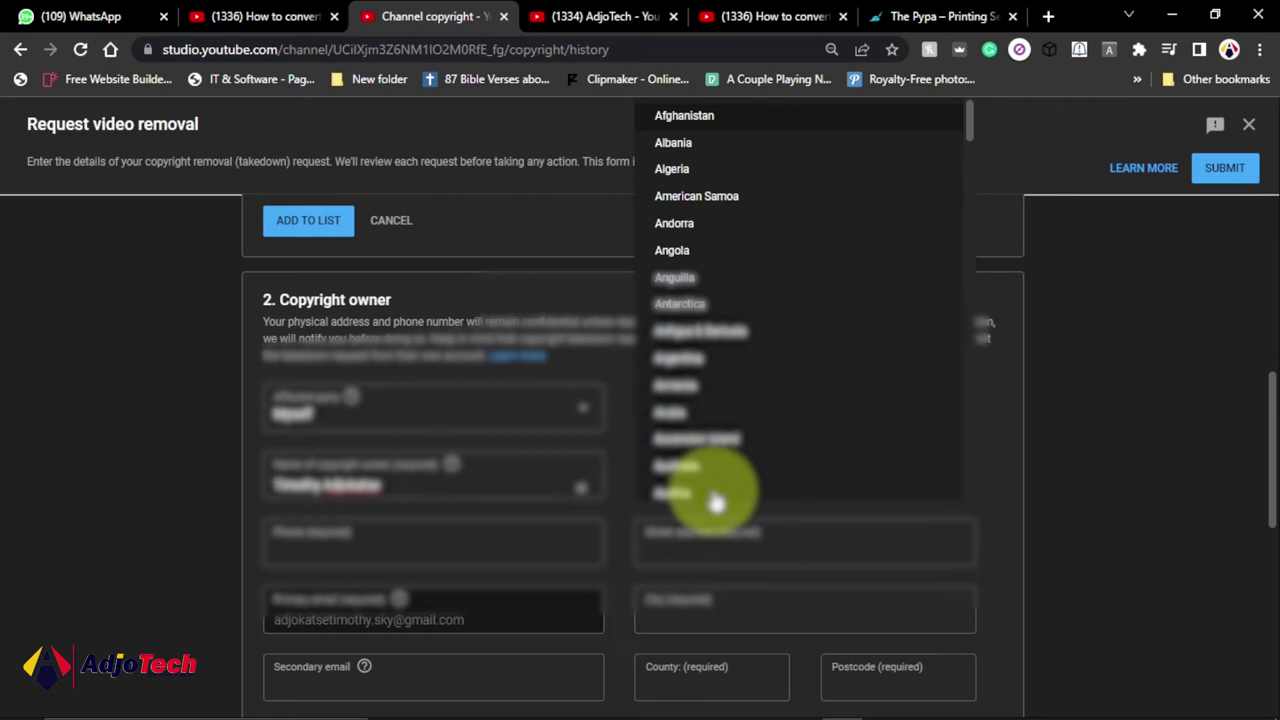
- Set the owner's country to Ghana and enter a +23 phone number
{"action": "type", "text": "gh"}
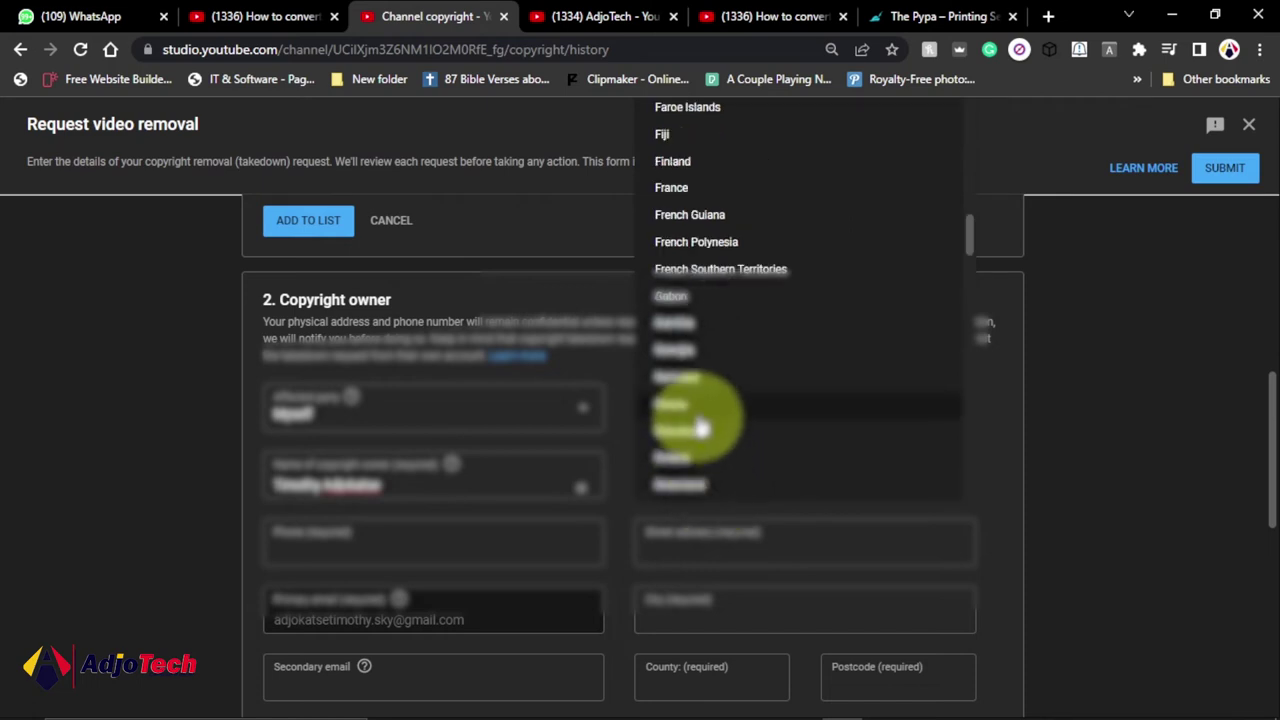
{"action": "left_click", "coordinate": [706, 404]}
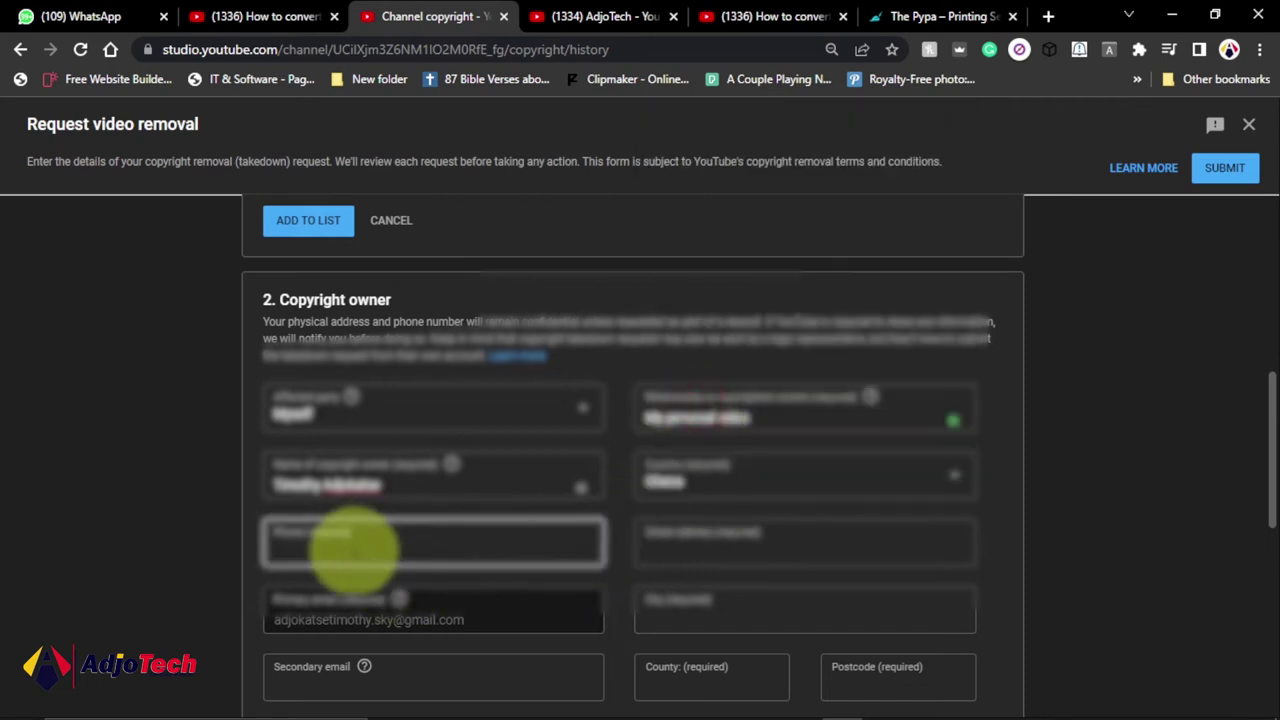
{"action": "left_click", "coordinate": [347, 543]}
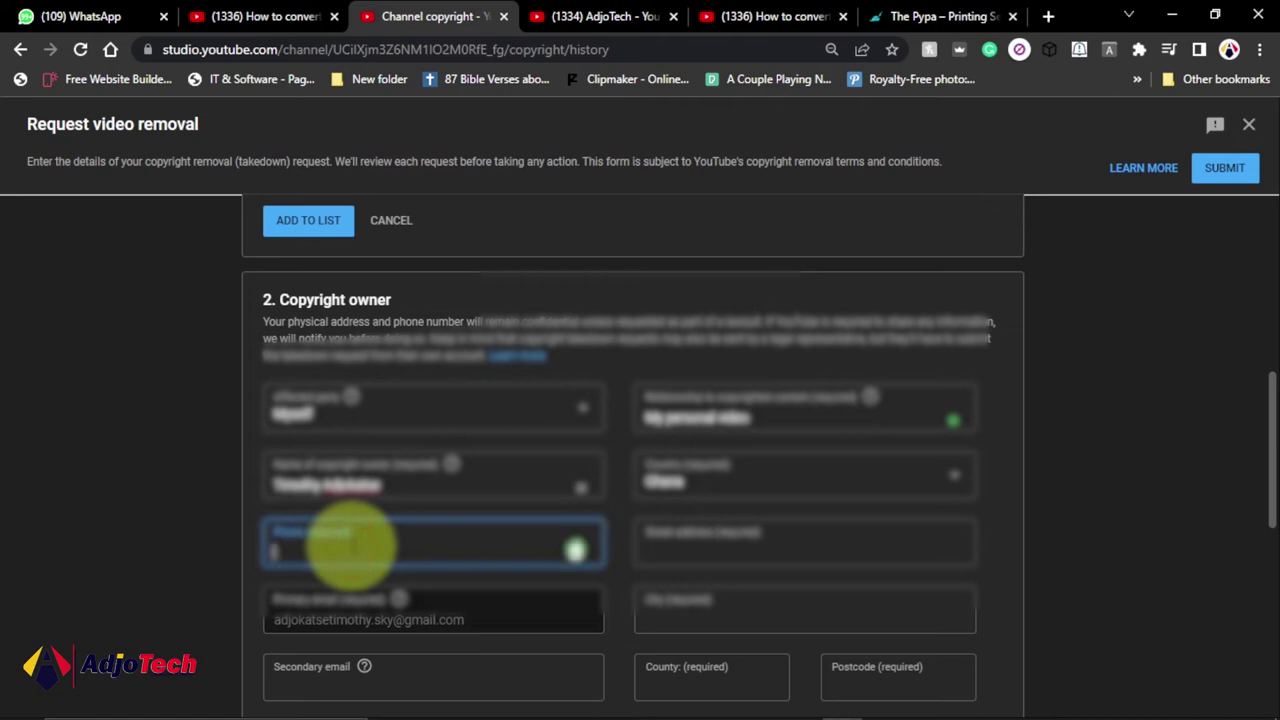
{"action": "type", "text": "+23"}
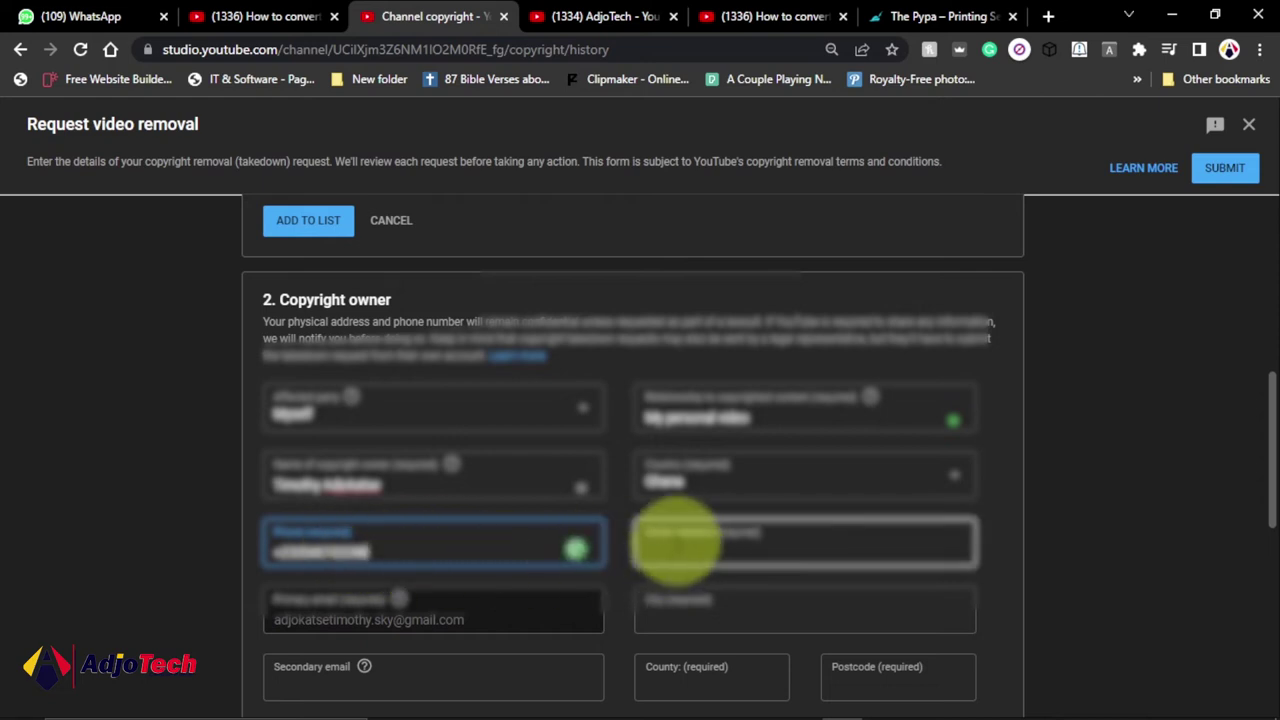
- Replace the mistyped street address with the Palm Road (Old) address
{"action": "scroll", "coordinate": [678, 540], "scroll_direction": "down", "scroll_amount": 1}
{"action": "left_click", "coordinate": [660, 445]}
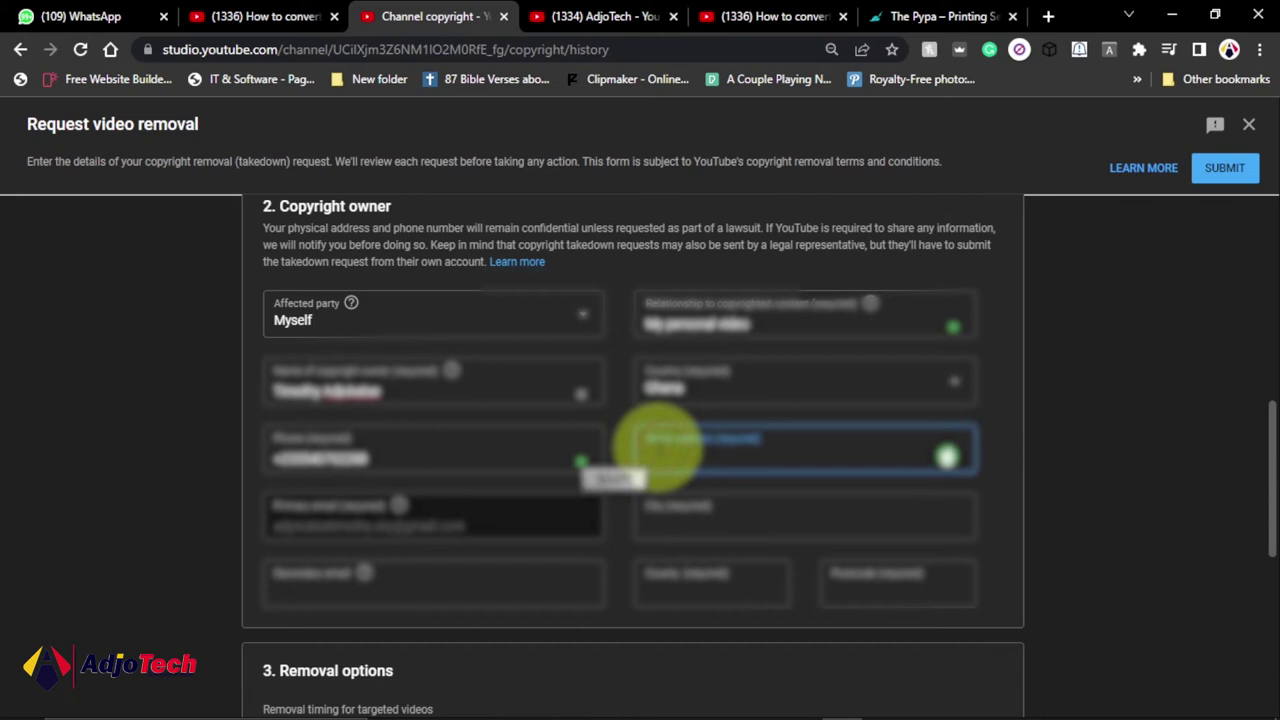
{"action": "type", "text": "odowa"}
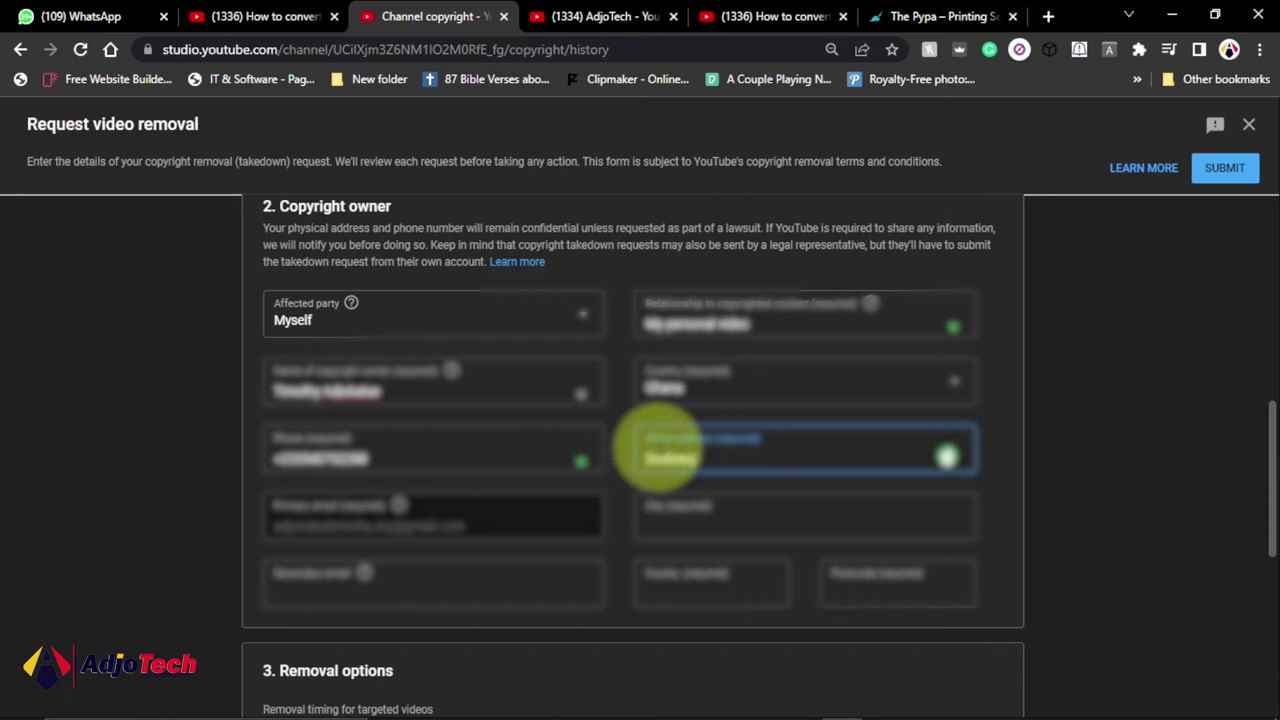
{"action": "type", "text": ", Ghana"}
{"action": "key", "text": "ctrl+a"}
{"action": "key", "text": "BackSpace"}
{"action": "type", "text": "Pal"}
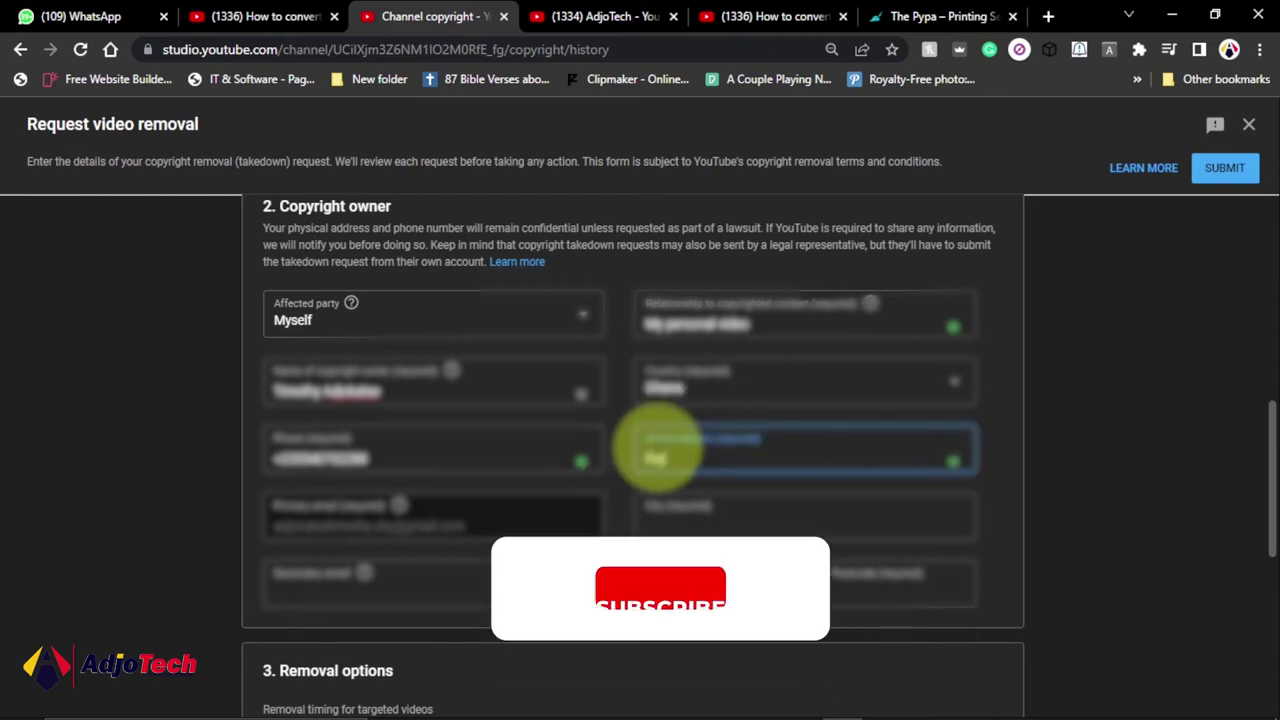
{"action": "type", "text": "m R"}
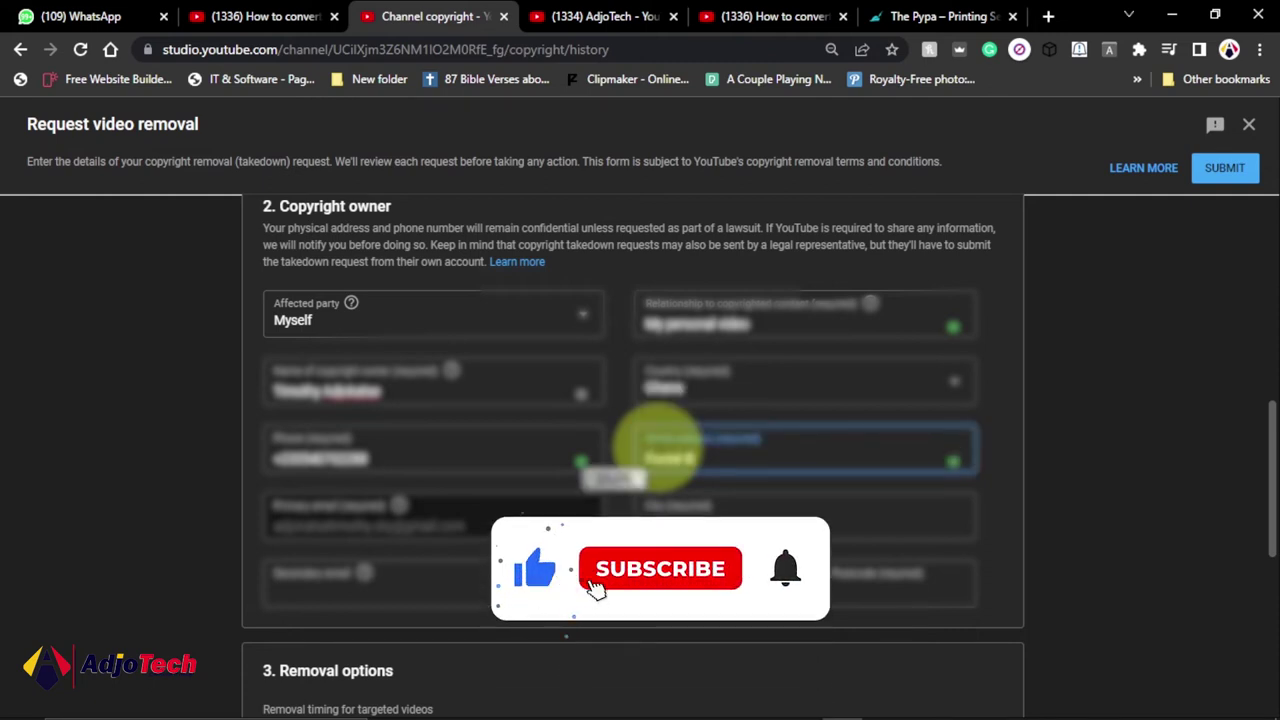
{"action": "type", "text": "oad"}
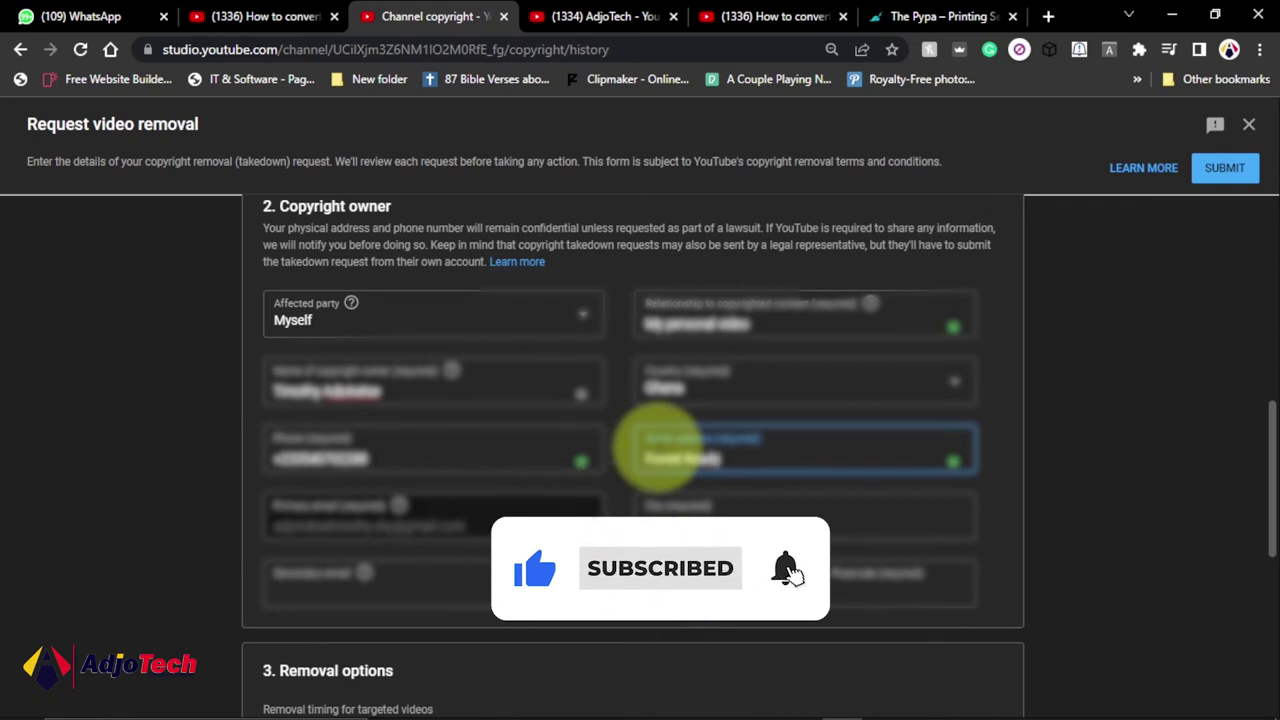
{"action": "type", "text": " (Old)"}
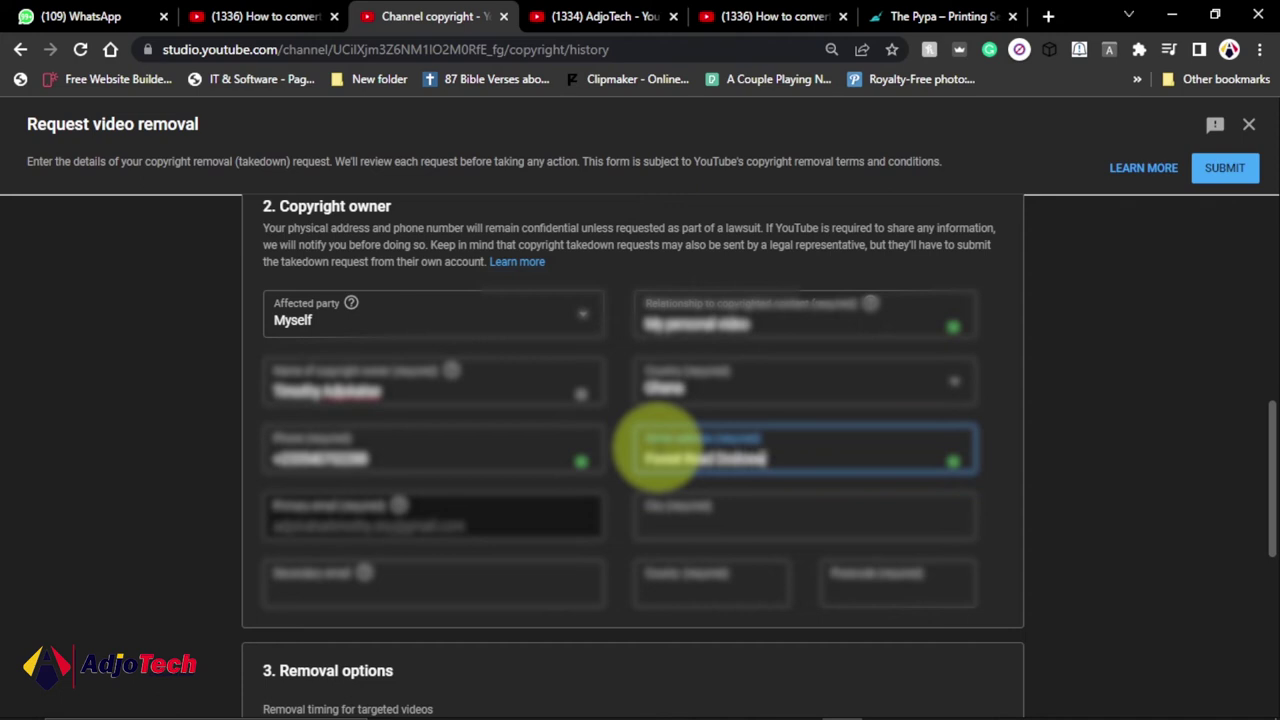
{"action": "type", "text": ", Gha"}
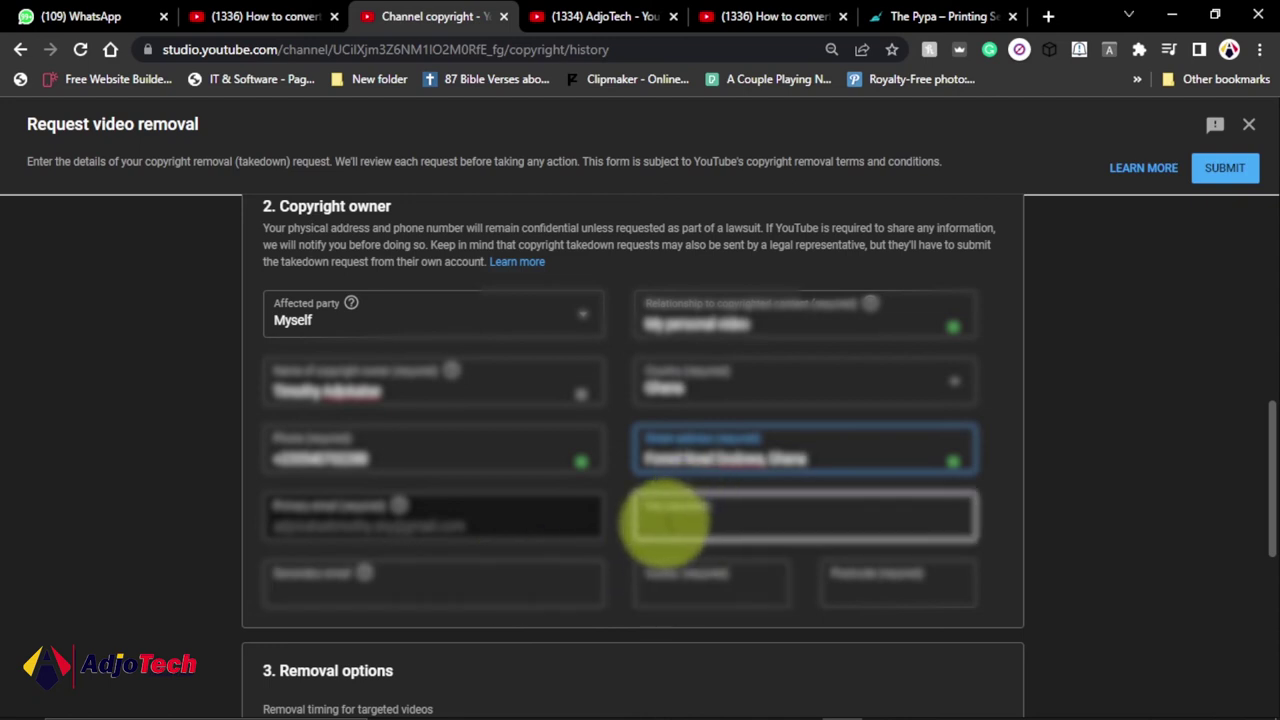
{"action": "left_click", "coordinate": [665, 523]}
- Type Dodowa as the city, fill in the county and postcode, then click away
{"action": "type", "text": "Dod"}
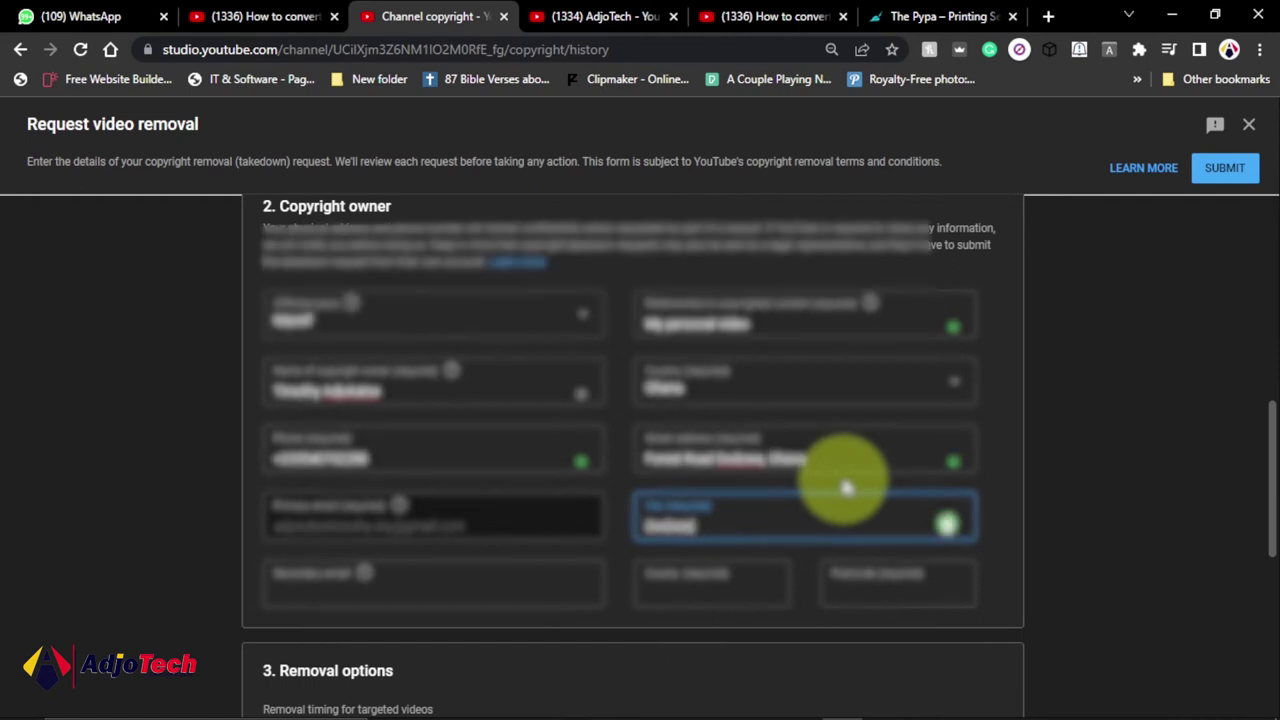
{"action": "scroll", "coordinate": [700, 530], "scroll_direction": "down", "scroll_amount": 1}
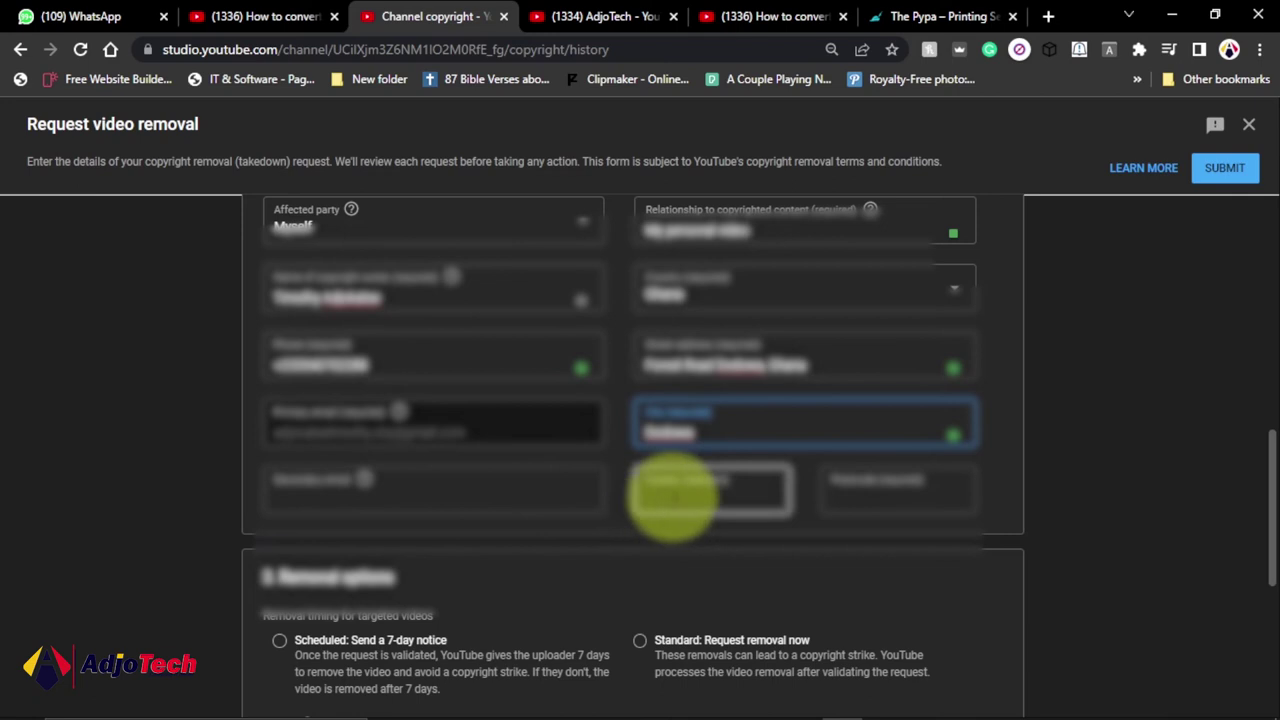
{"action": "left_click", "coordinate": [672, 492]}
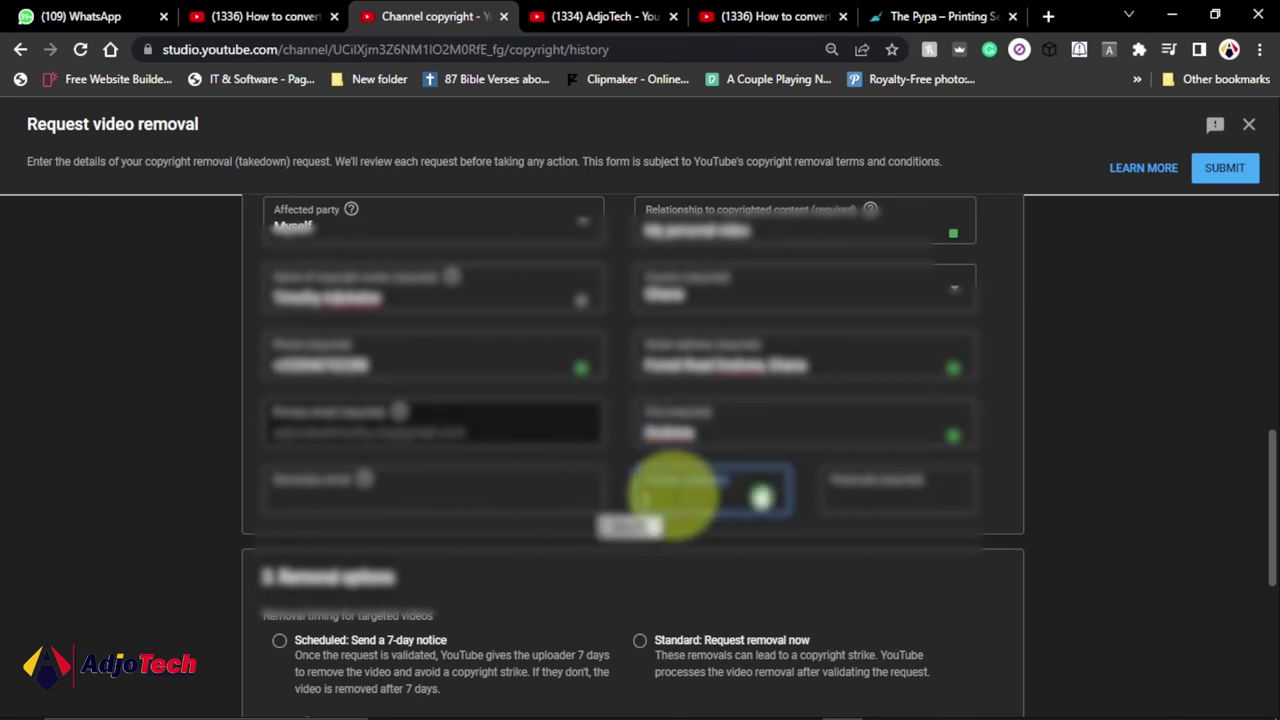
{"action": "type", "text": "00233"}
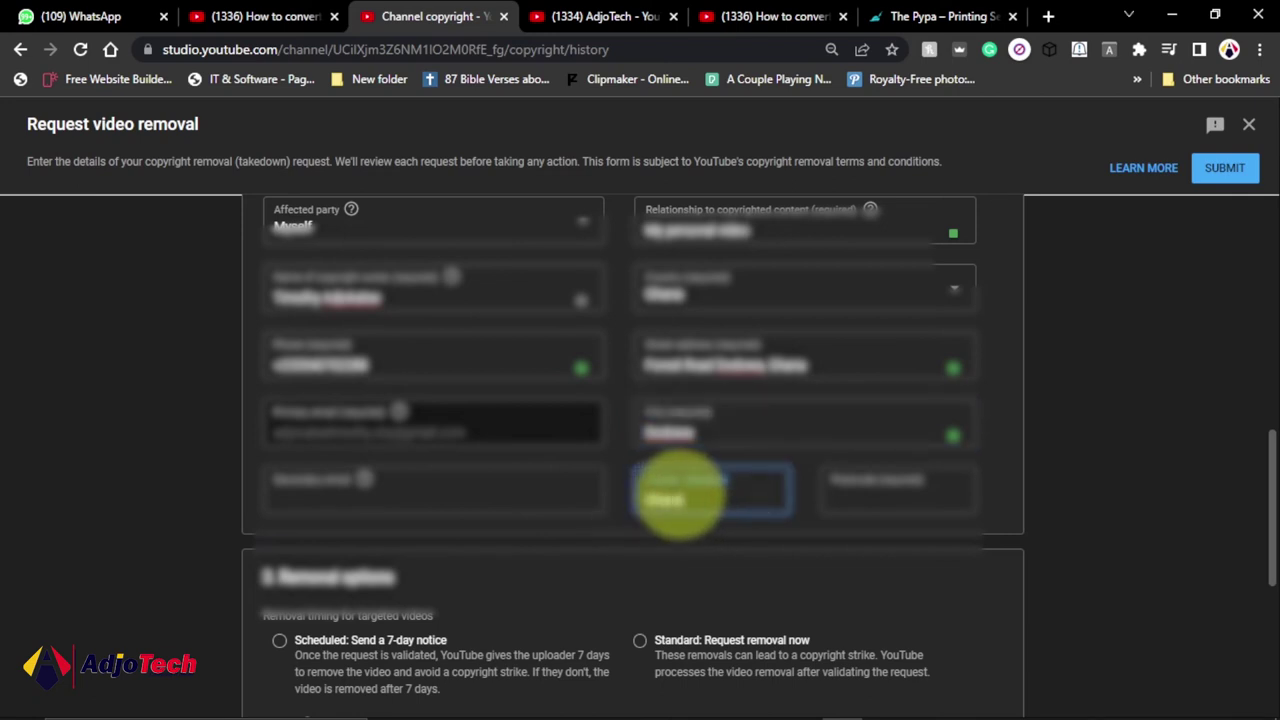
{"action": "left_click", "coordinate": [848, 497]}
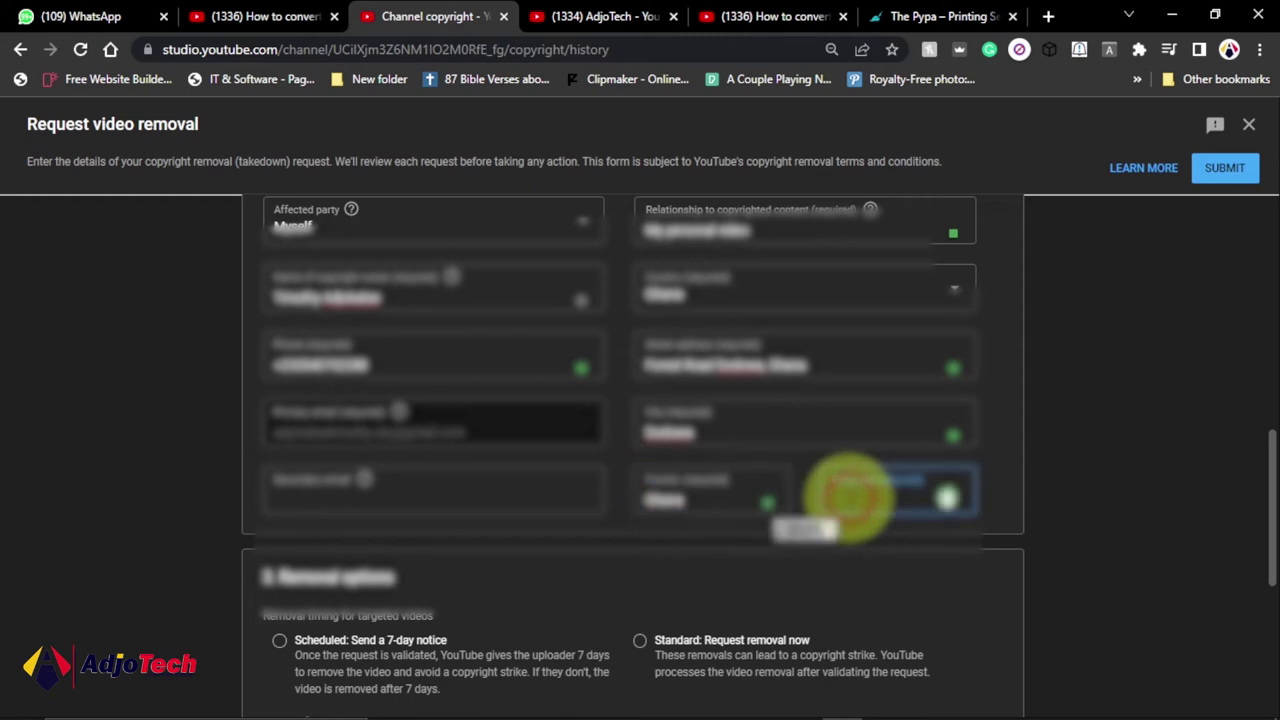
{"action": "type", "text": "00"}
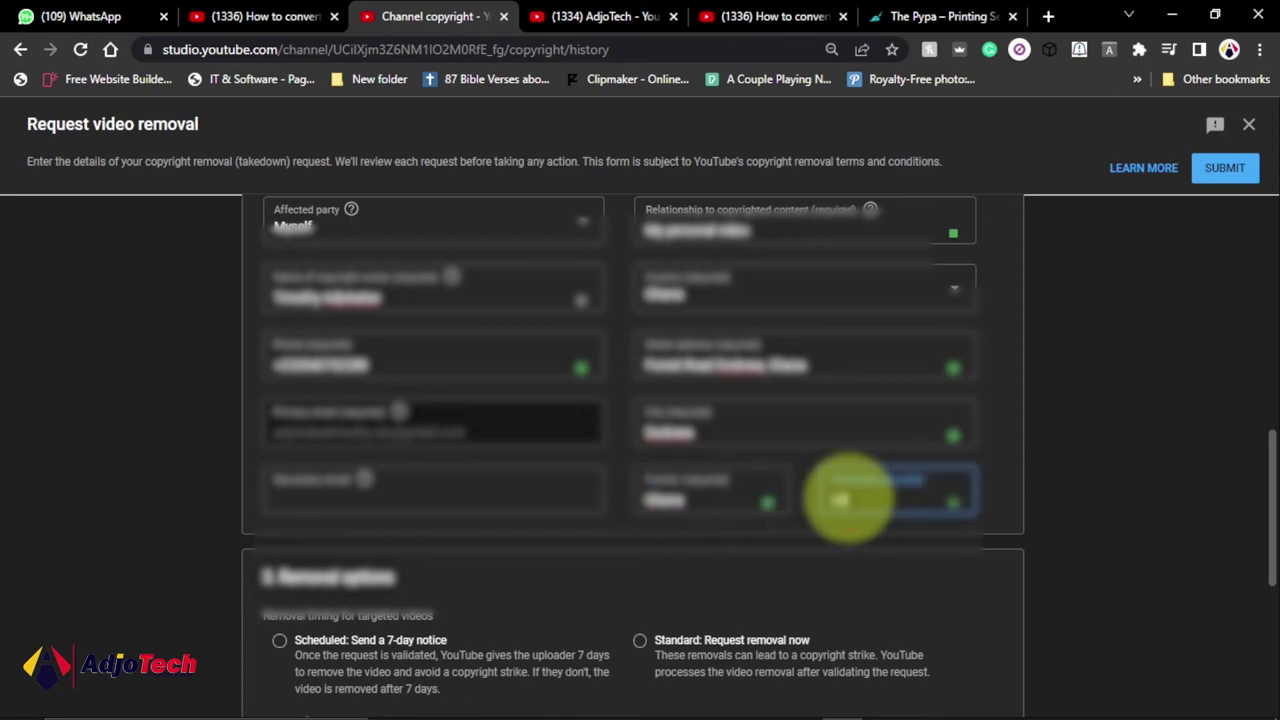
{"action": "type", "text": "00"}
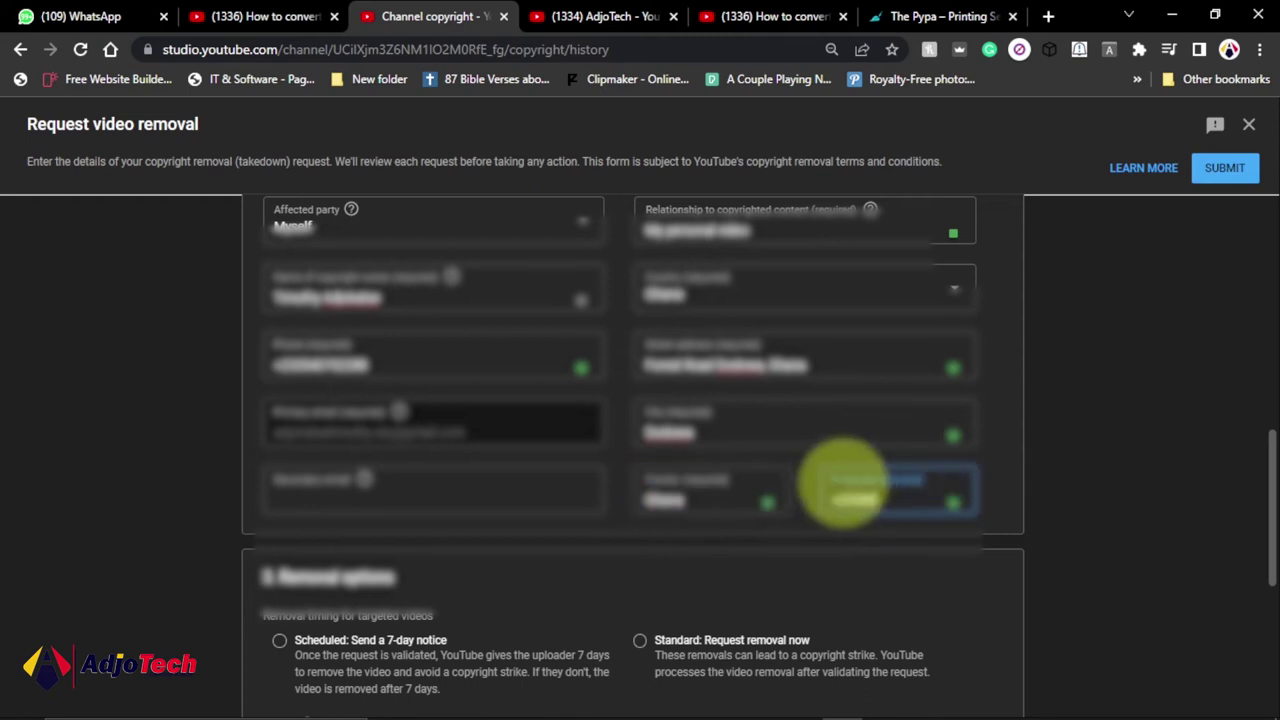
{"action": "left_click", "coordinate": [741, 571]}
{"action": "scroll", "coordinate": [651, 551], "scroll_direction": "down", "scroll_amount": 2}
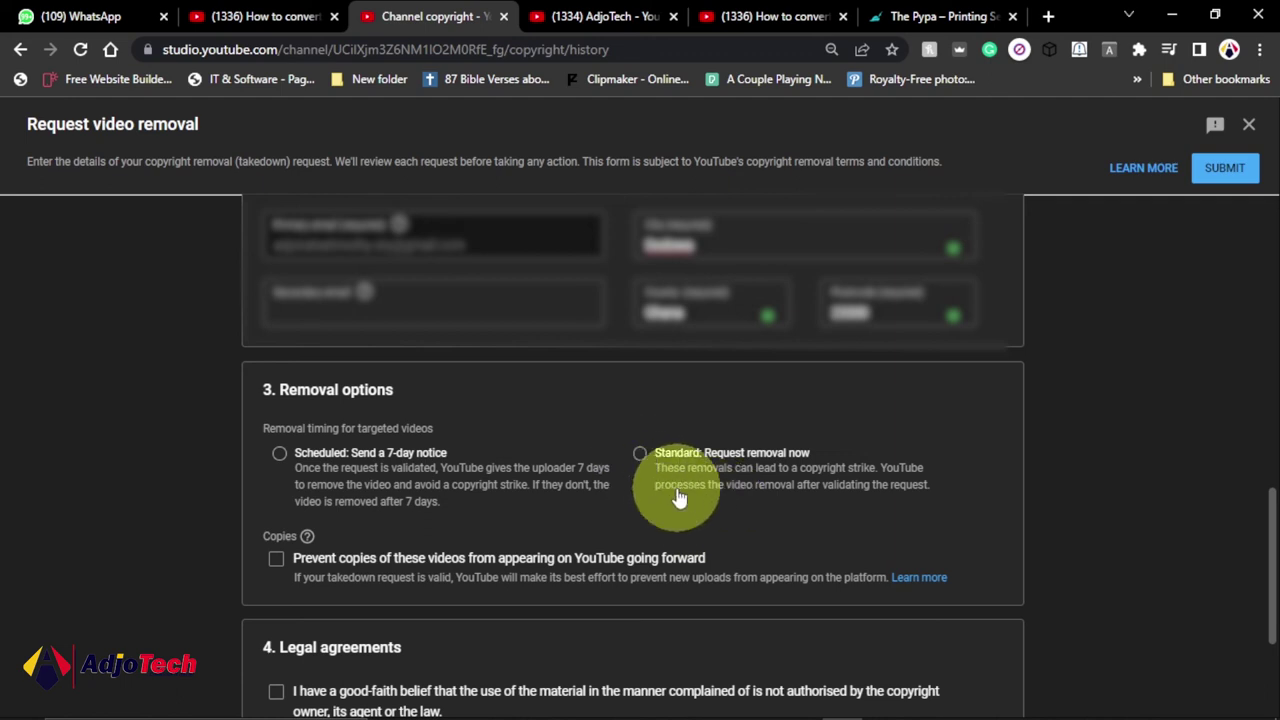
- Pick 'Scheduled: Send a 7-day notice', tick 'Prevent copies', and tick the 'I certify' box
{"action": "left_click", "coordinate": [281, 456]}
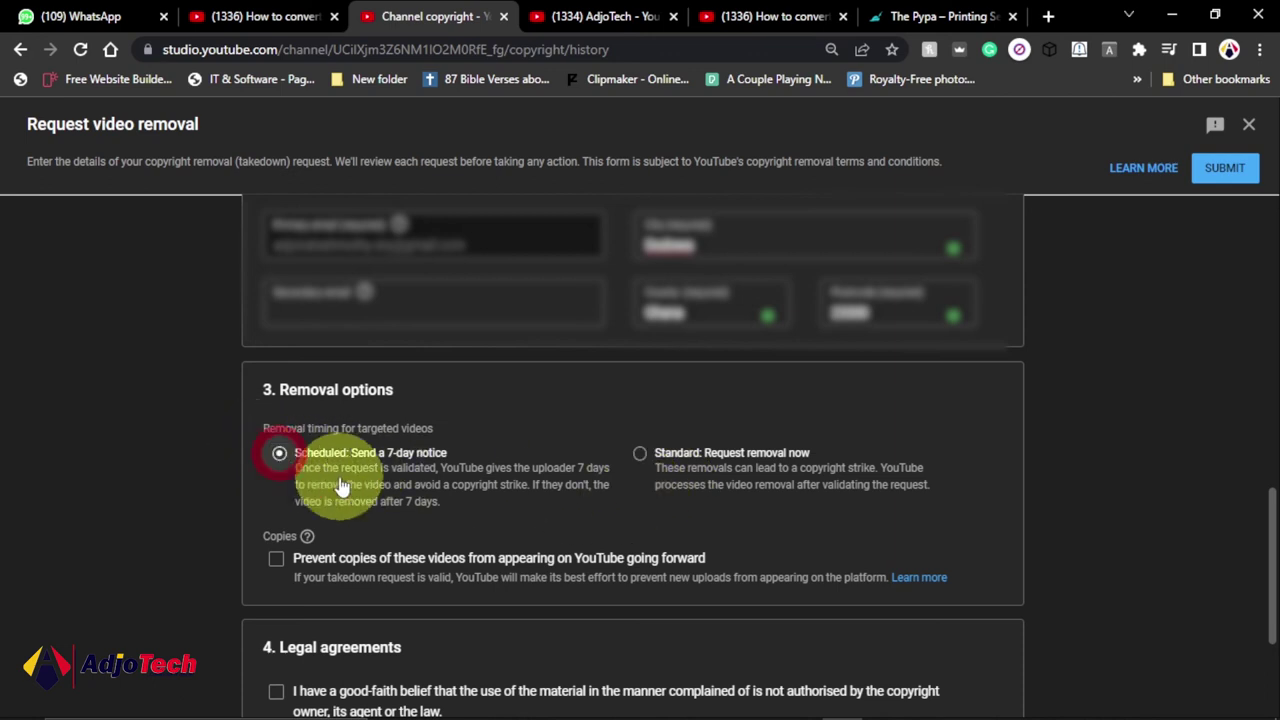
{"action": "scroll", "coordinate": [594, 525], "scroll_direction": "down", "scroll_amount": 1}
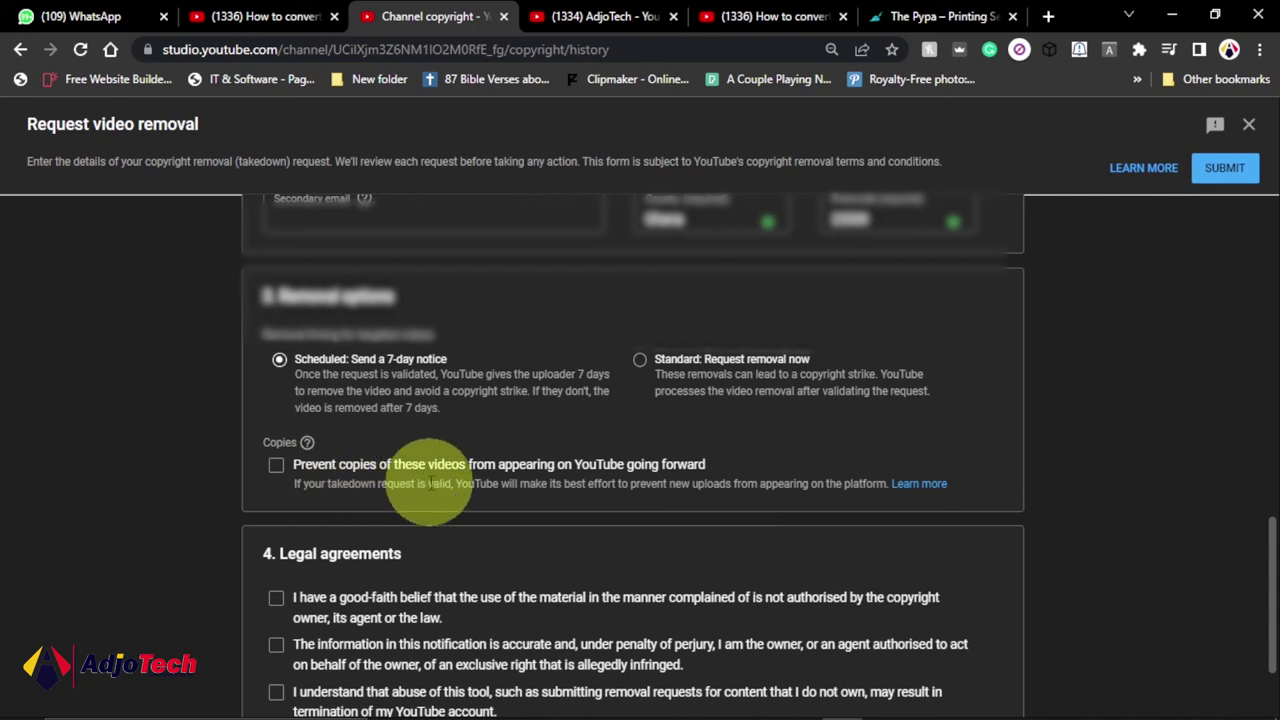
{"action": "left_click", "coordinate": [277, 466]}
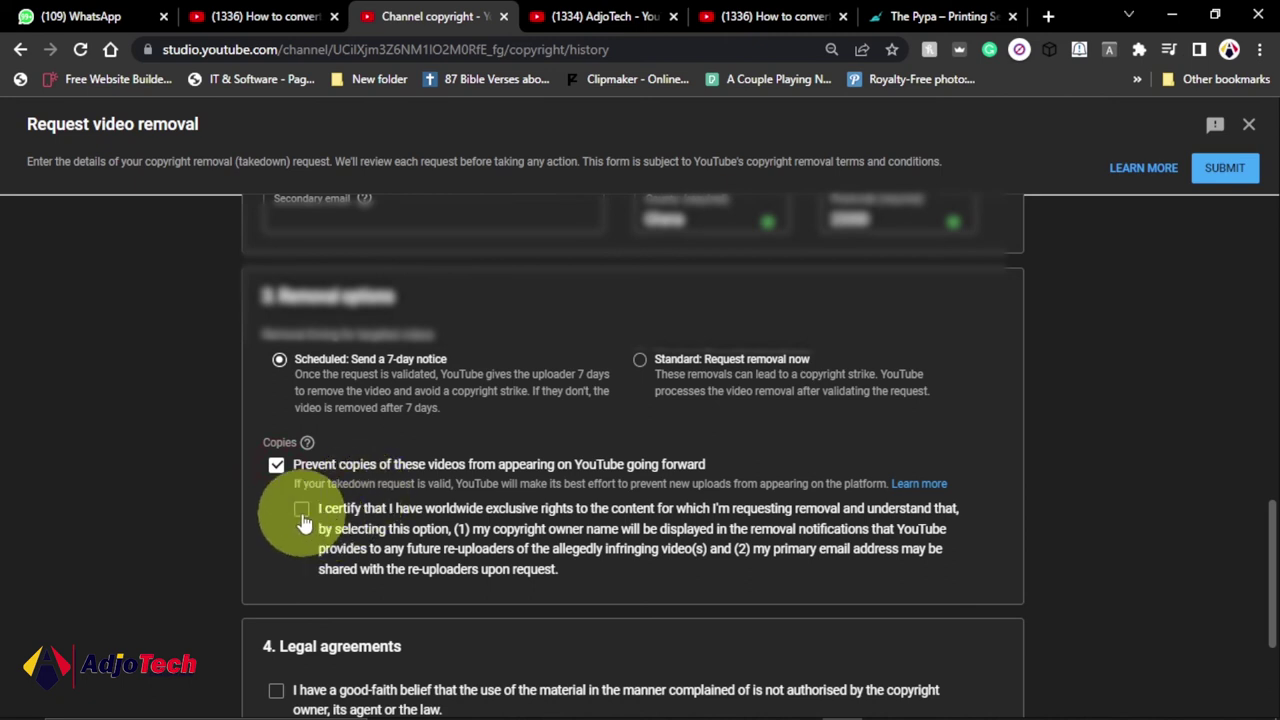
{"action": "left_click", "coordinate": [301, 509]}
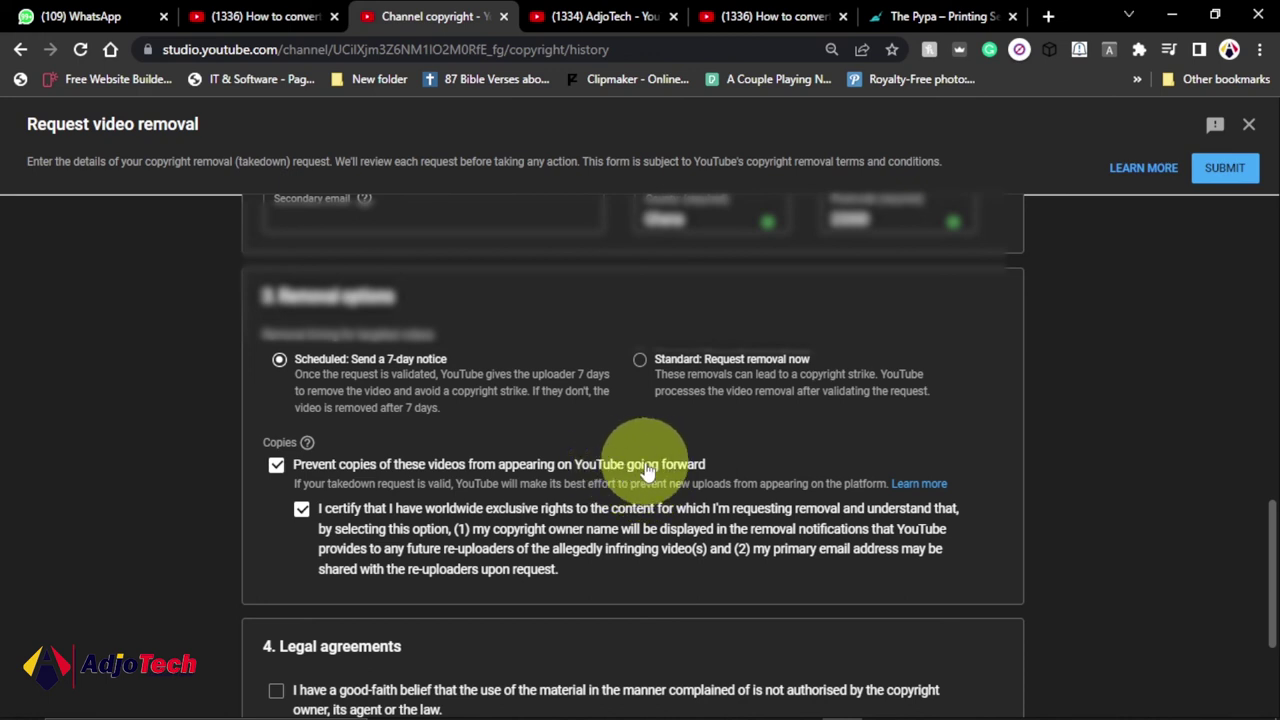
{"action": "scroll", "coordinate": [637, 464], "scroll_direction": "down", "scroll_amount": 1}
{"action": "scroll", "coordinate": [637, 464], "scroll_direction": "down", "scroll_amount": 1}
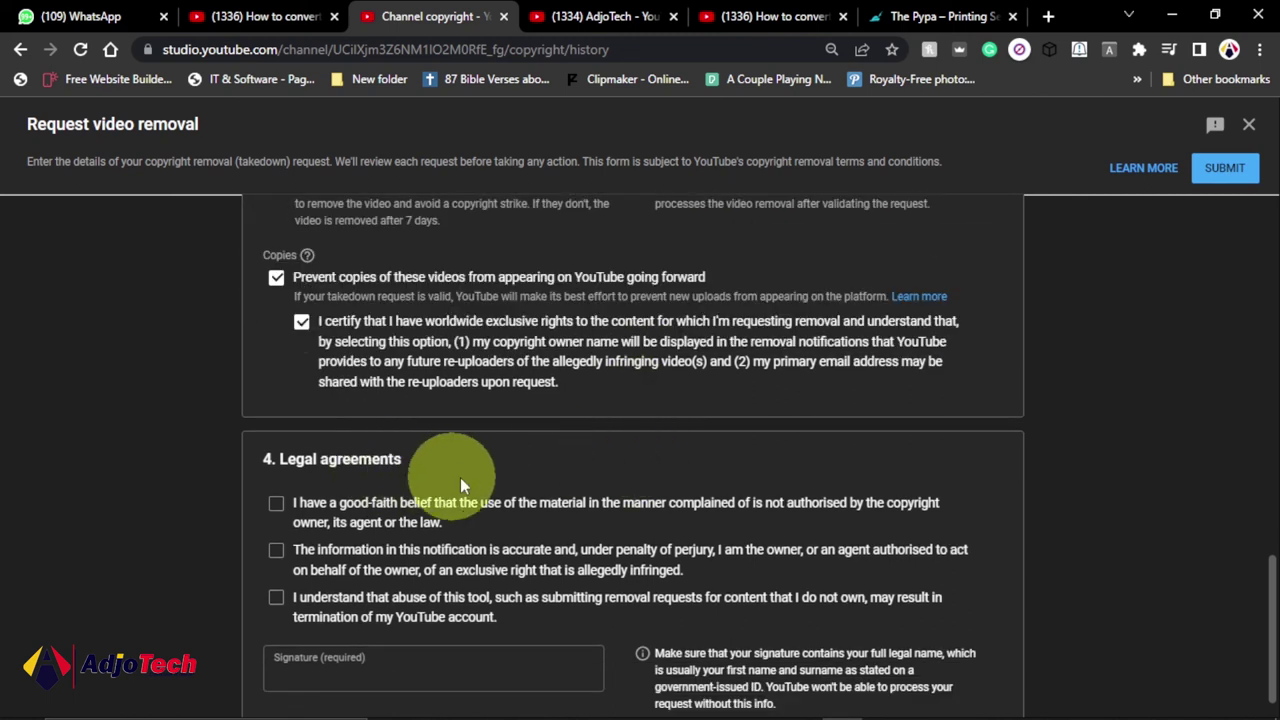
- Tick the good-faith, accuracy and account-termination legal agreement checkboxes
{"action": "scroll", "coordinate": [555, 500], "scroll_direction": "down", "scroll_amount": 1}
{"action": "left_click", "coordinate": [276, 467]}
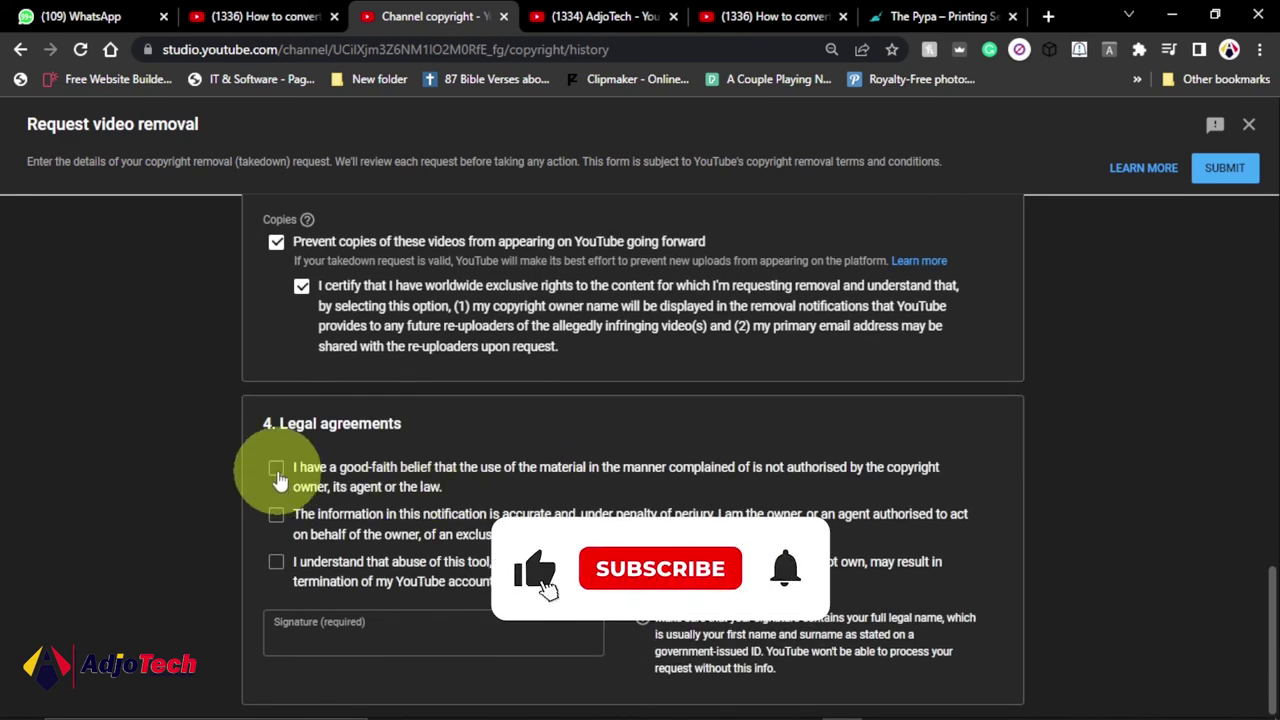
{"action": "left_click", "coordinate": [279, 516]}
{"action": "left_click", "coordinate": [277, 562]}
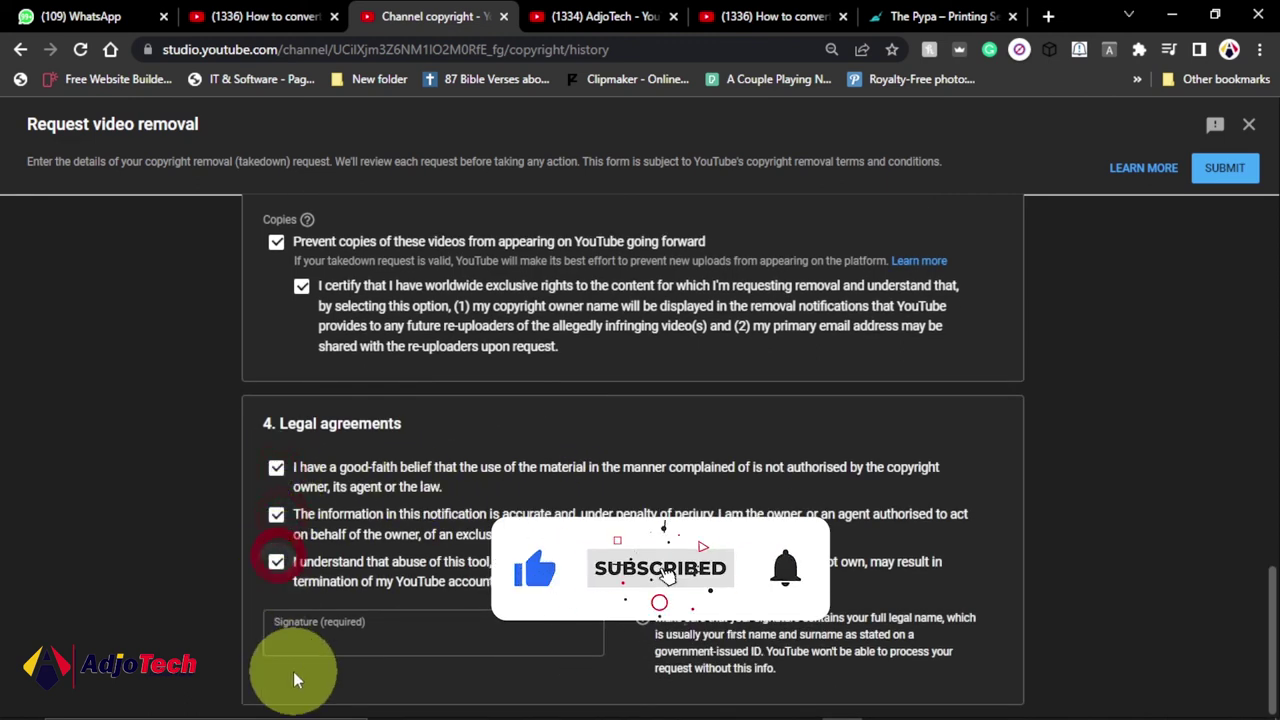
{"action": "left_click", "coordinate": [296, 639]}
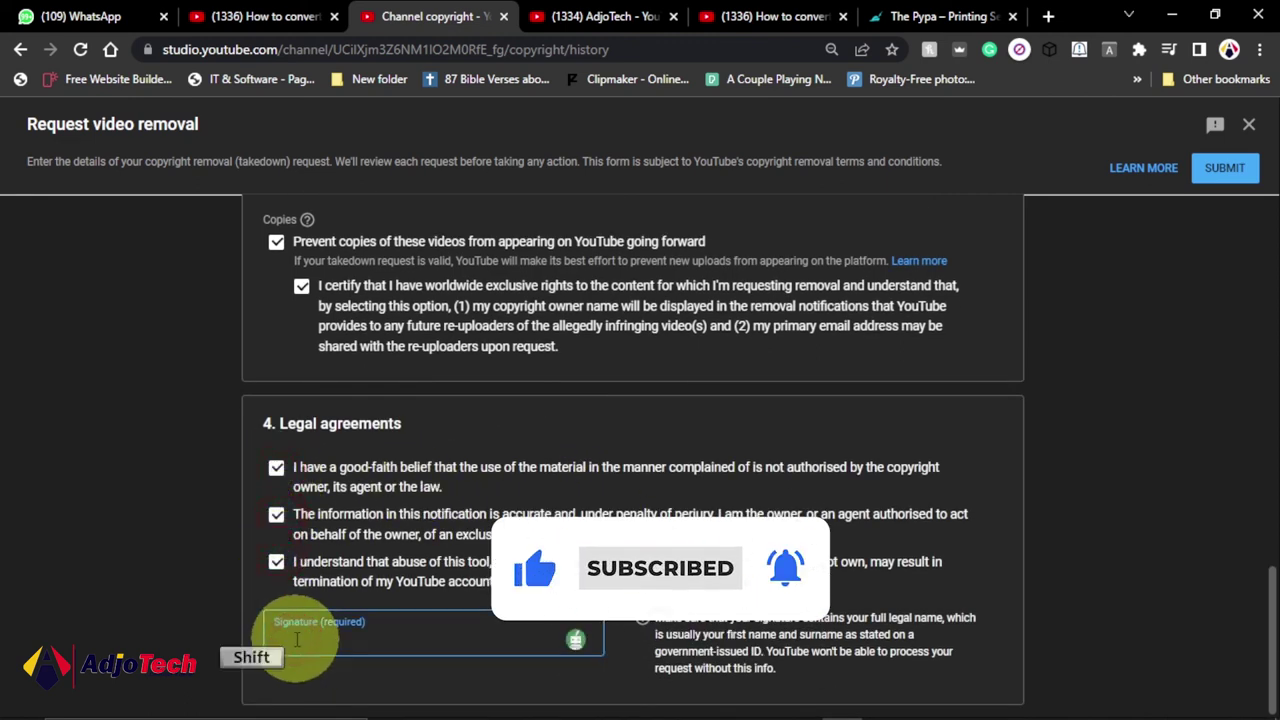
{"action": "type", "text": "Timothy Adjokatse"}
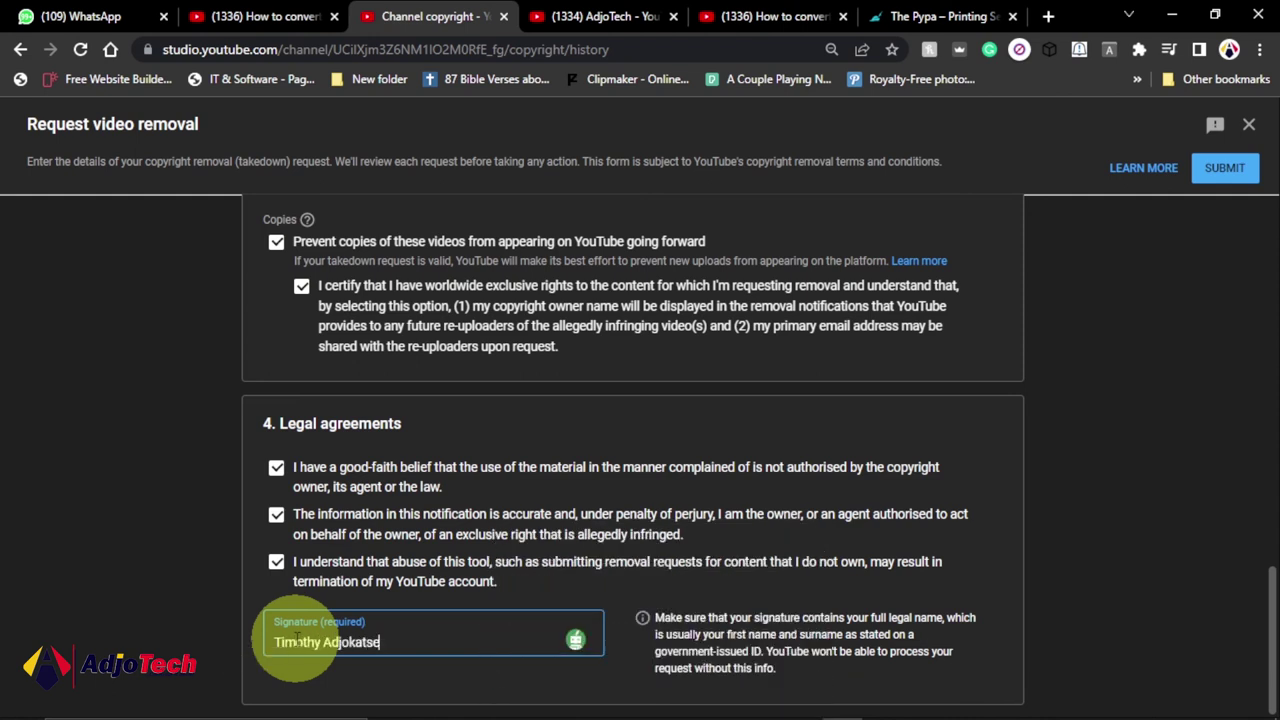
{"action": "scroll", "coordinate": [533, 574], "scroll_direction": "up", "scroll_amount": 2}
{"action": "scroll", "coordinate": [559, 464], "scroll_direction": "up", "scroll_amount": 3}
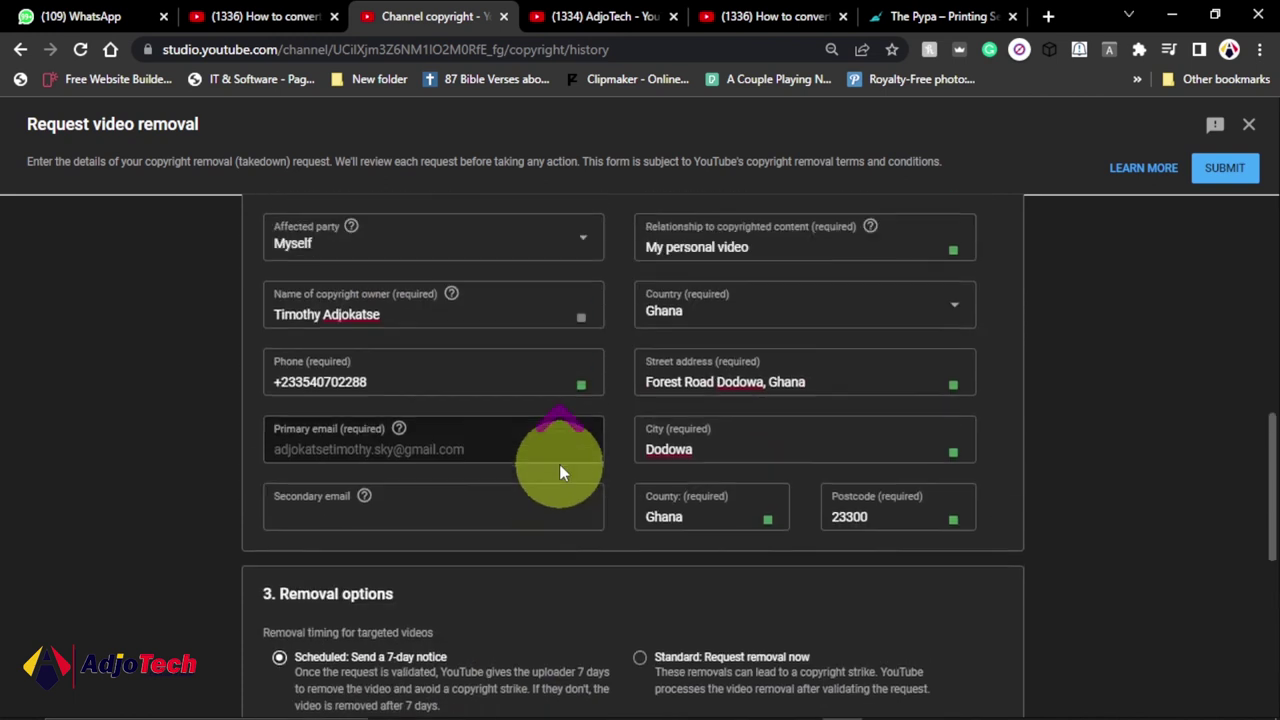
{"action": "scroll", "coordinate": [559, 473], "scroll_direction": "up", "scroll_amount": 4}
{"action": "scroll", "coordinate": [561, 462], "scroll_direction": "up", "scroll_amount": 5}
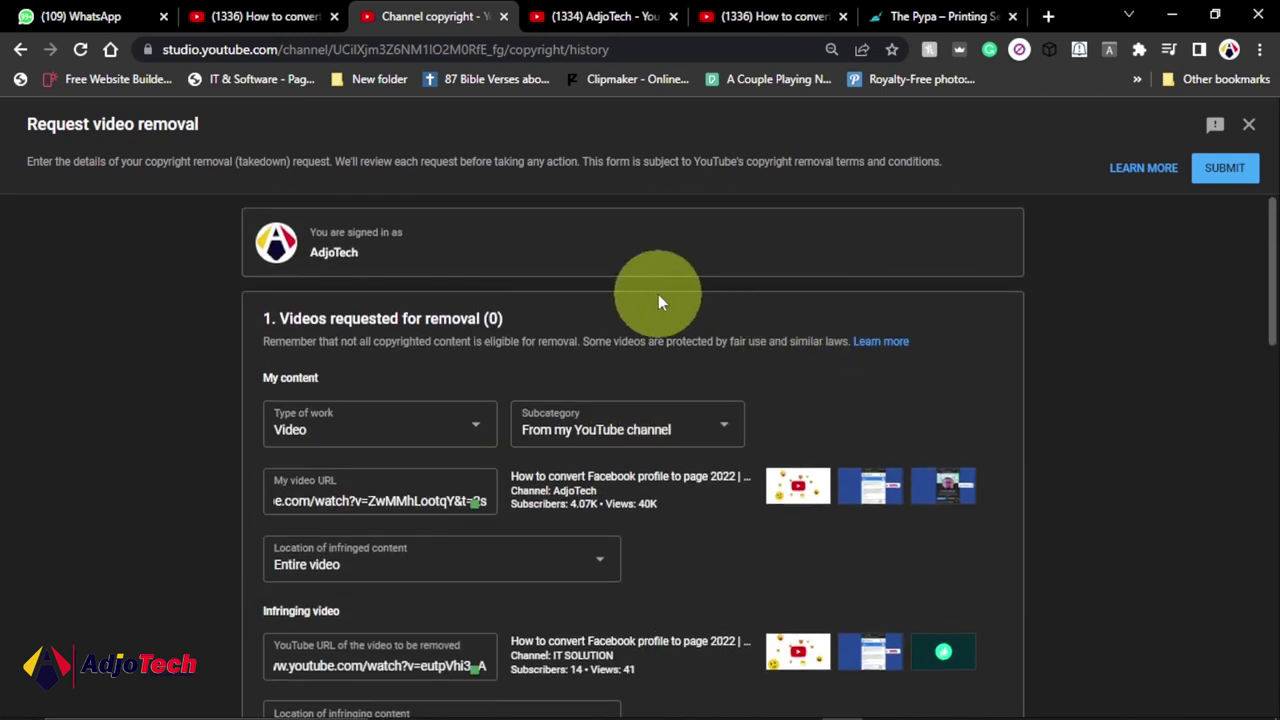
- Submit the takedown request and tick the 'I'm not a robot' reCAPTCHA check
{"action": "left_click", "coordinate": [1230, 166]}
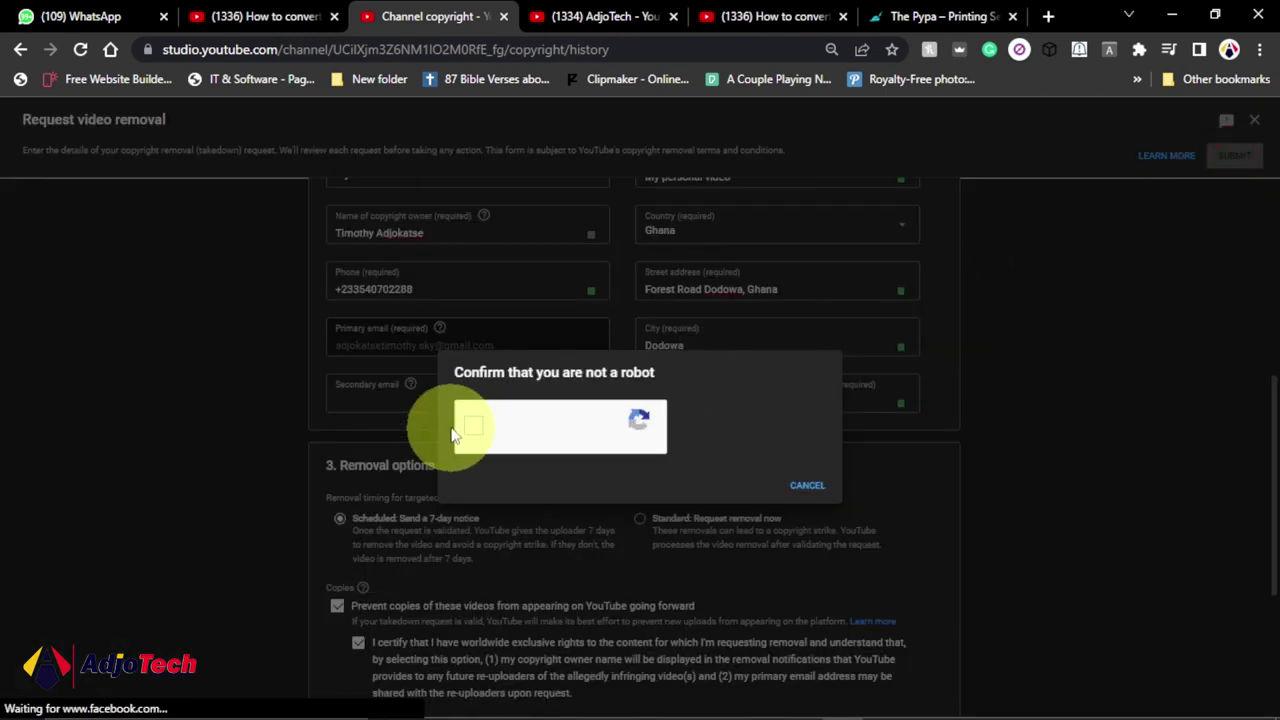
{"action": "left_click", "coordinate": [476, 426]}
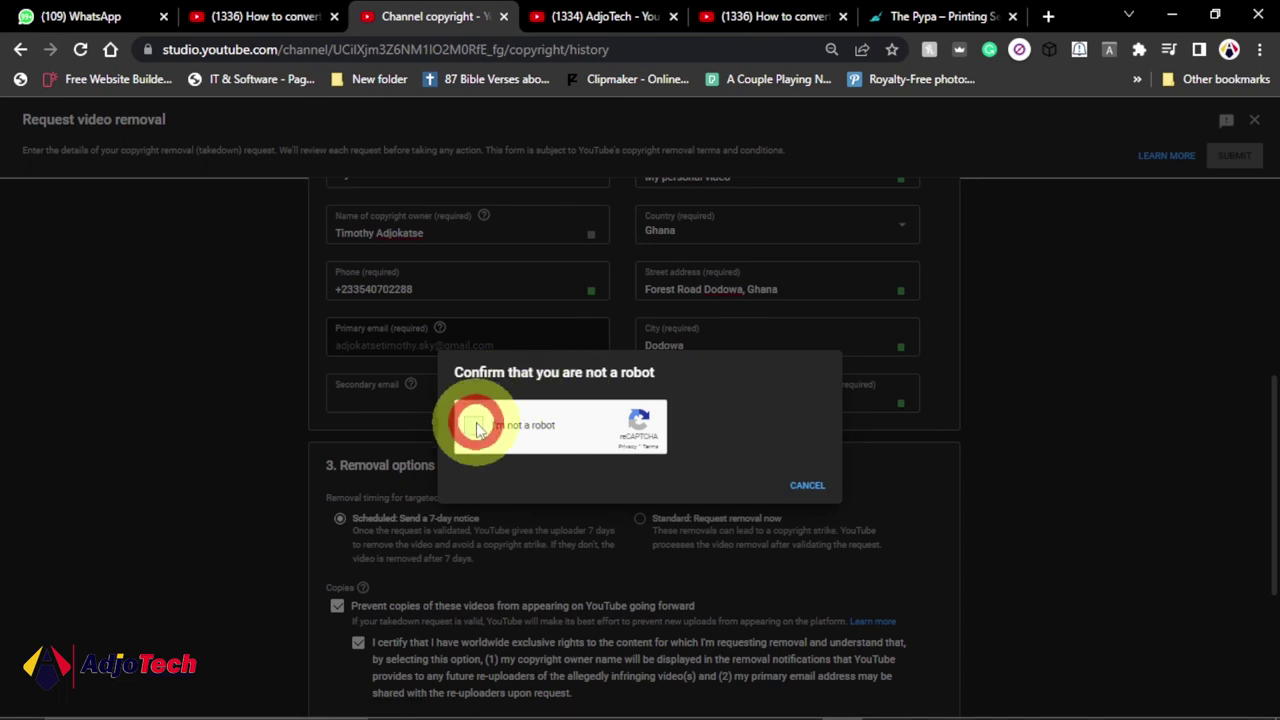